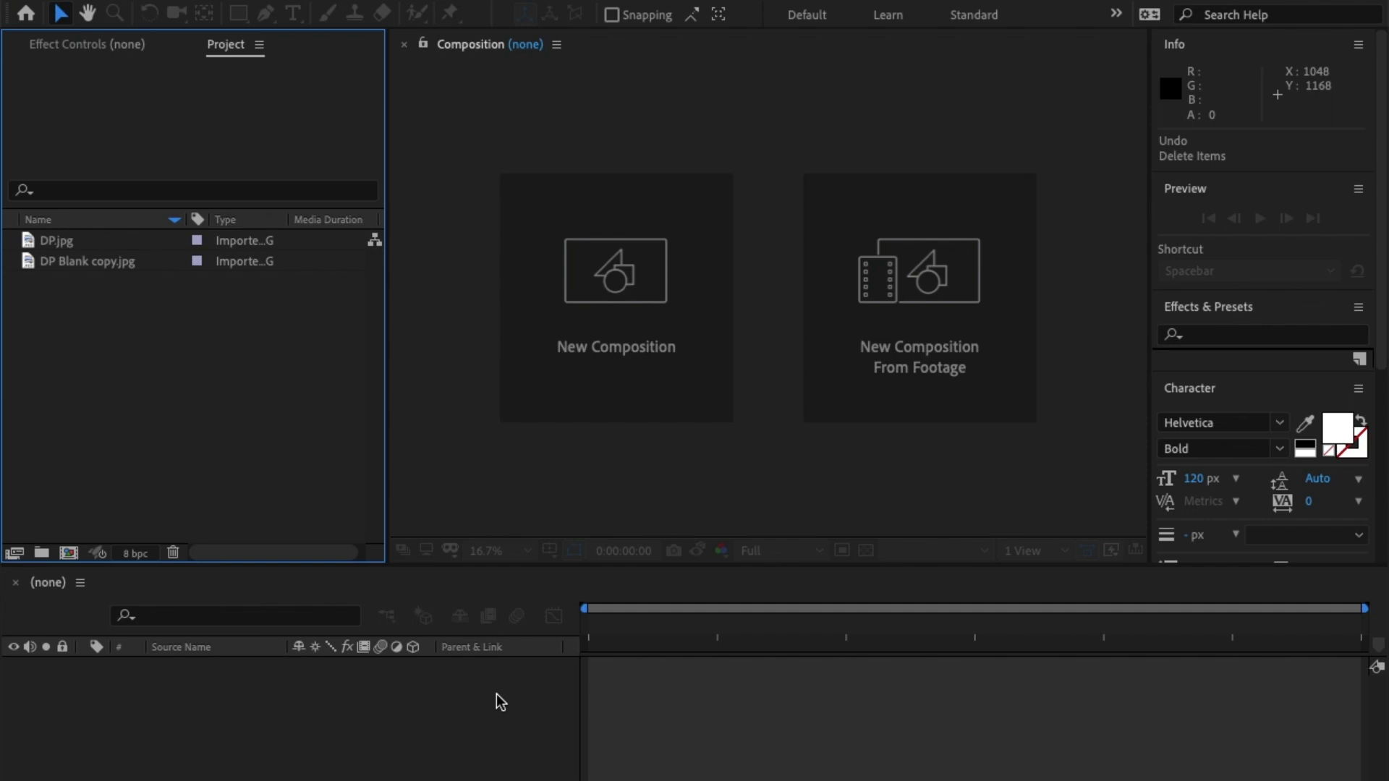
# Create an HDTV 1080 25 composition, Comp 1, and add DP.jpg as its only layer.
pyautogui.click(663, 350)
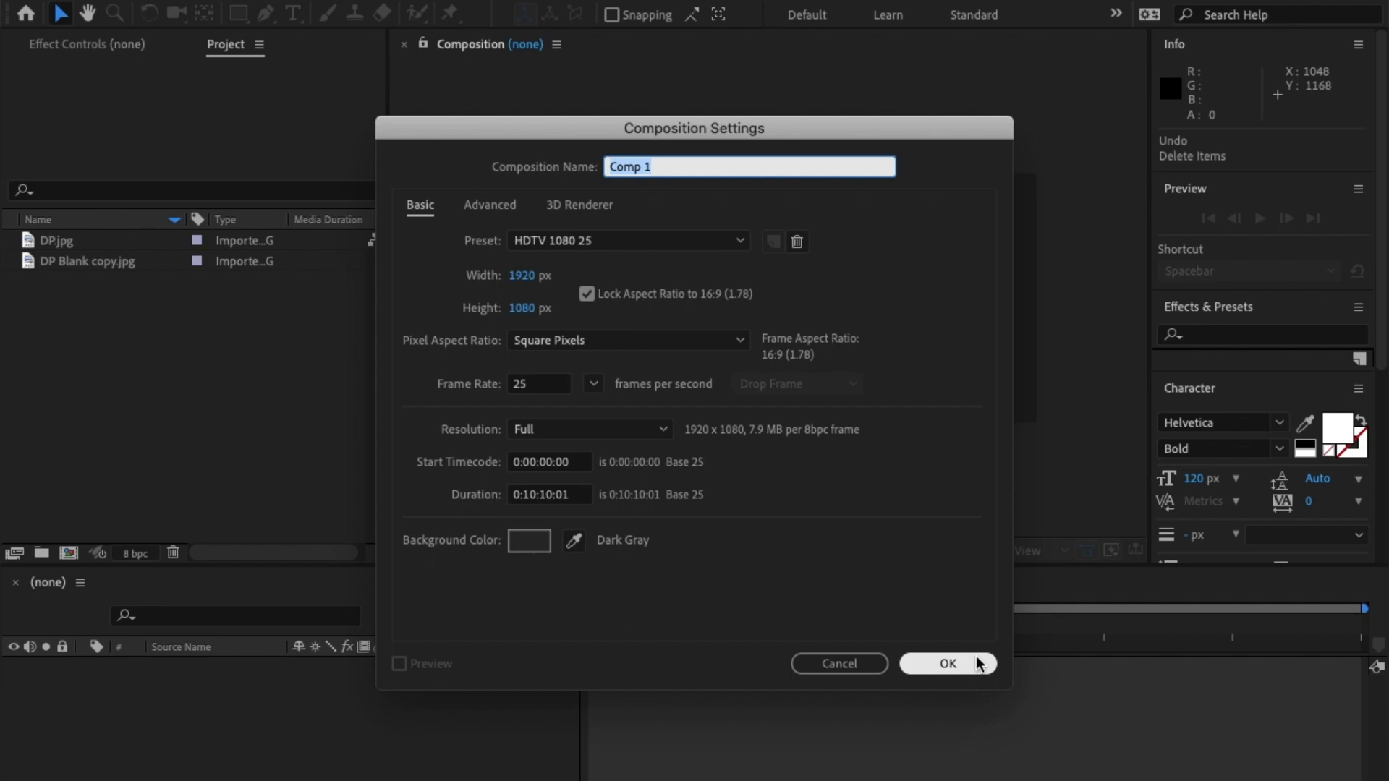
pyautogui.click(947, 663)
pyautogui.moveTo(72, 240); pyautogui.dragTo(229, 760)
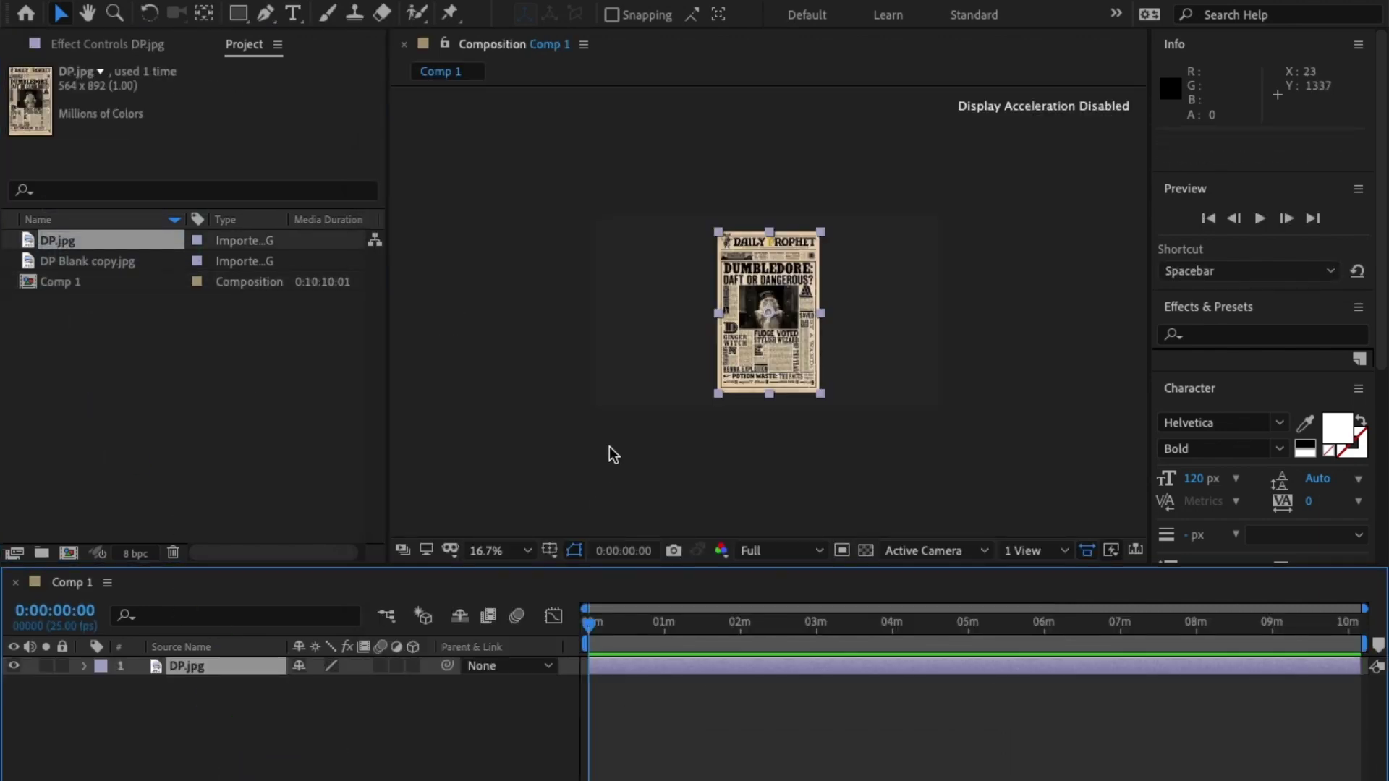
# Magnify the view and scale the DP.jpg layer up to 117%.
pyautogui.press('.')
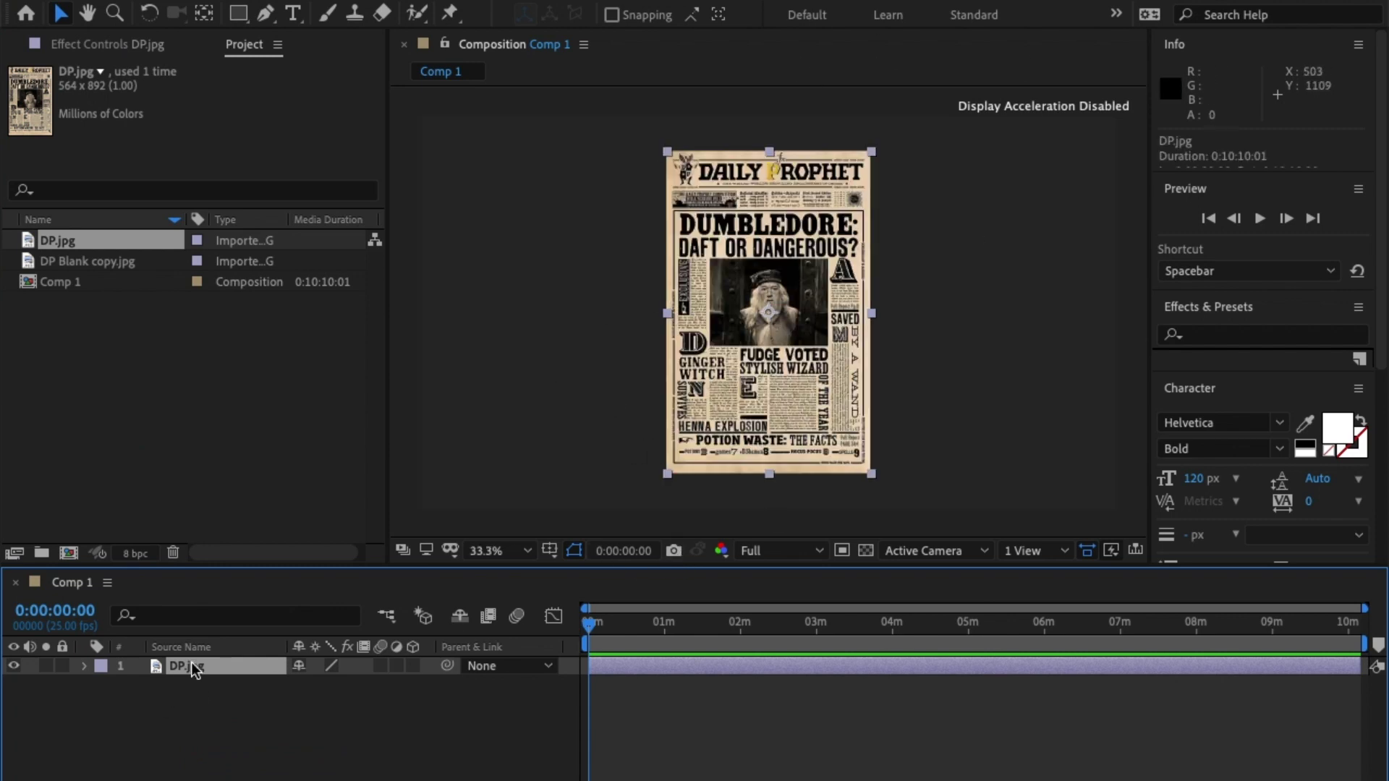
pyautogui.press('s')
pyautogui.moveTo(357, 685); pyautogui.dragTo(376, 685)
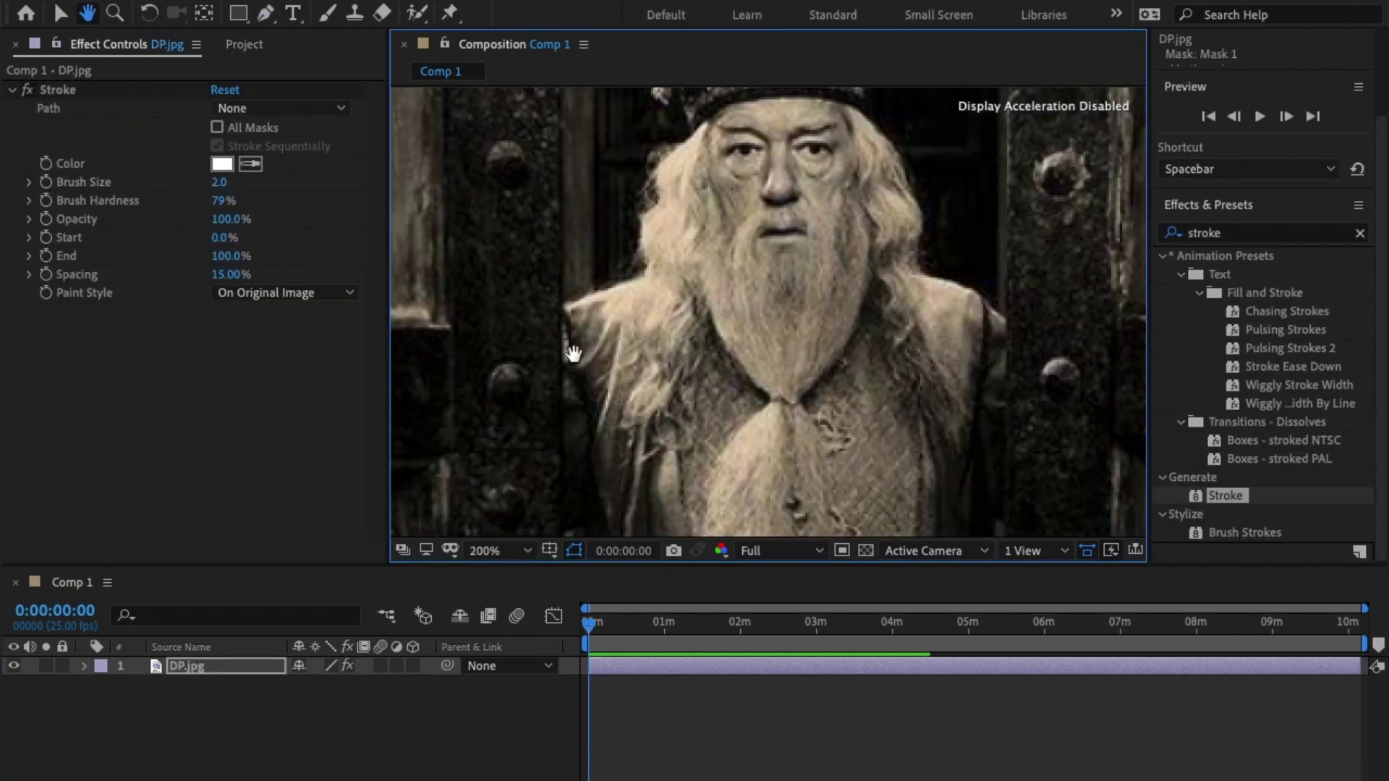
# Draw a curved Pen mask tracing the large letter D of the headline.
pyautogui.moveTo(574, 350); pyautogui.dragTo(1026, 52)
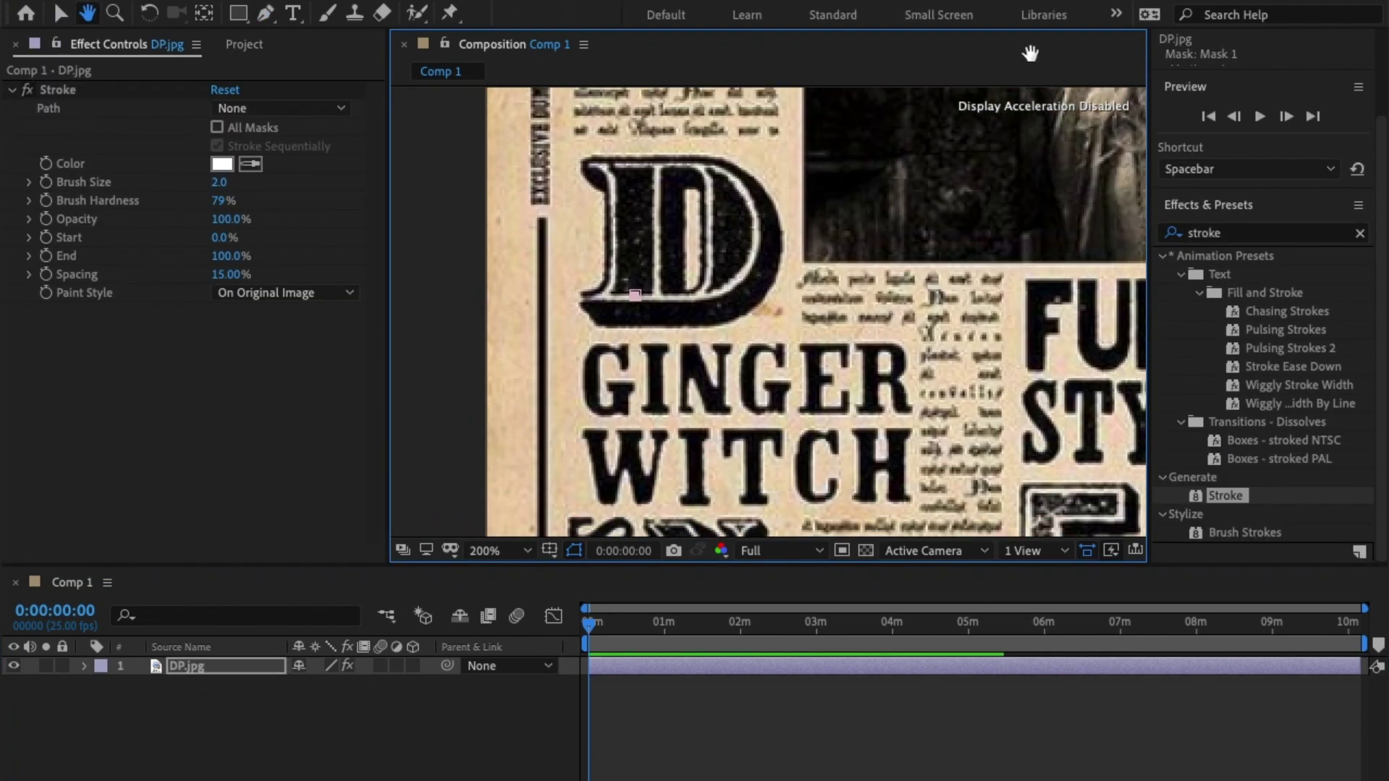
pyautogui.click(631, 166)
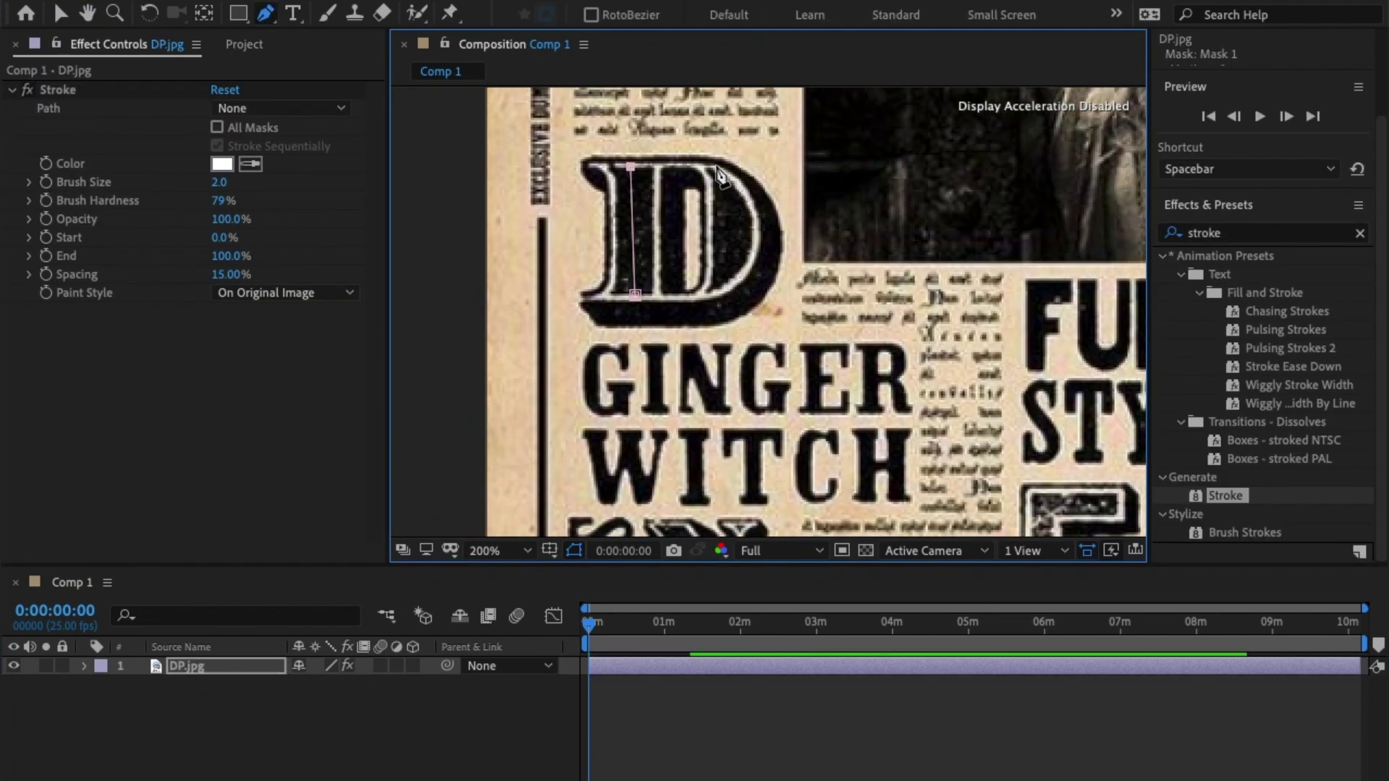
pyautogui.moveTo(714, 165); pyautogui.dragTo(744, 183)
pyautogui.moveTo(723, 292); pyautogui.dragTo(692, 316)
pyautogui.click(598, 310)
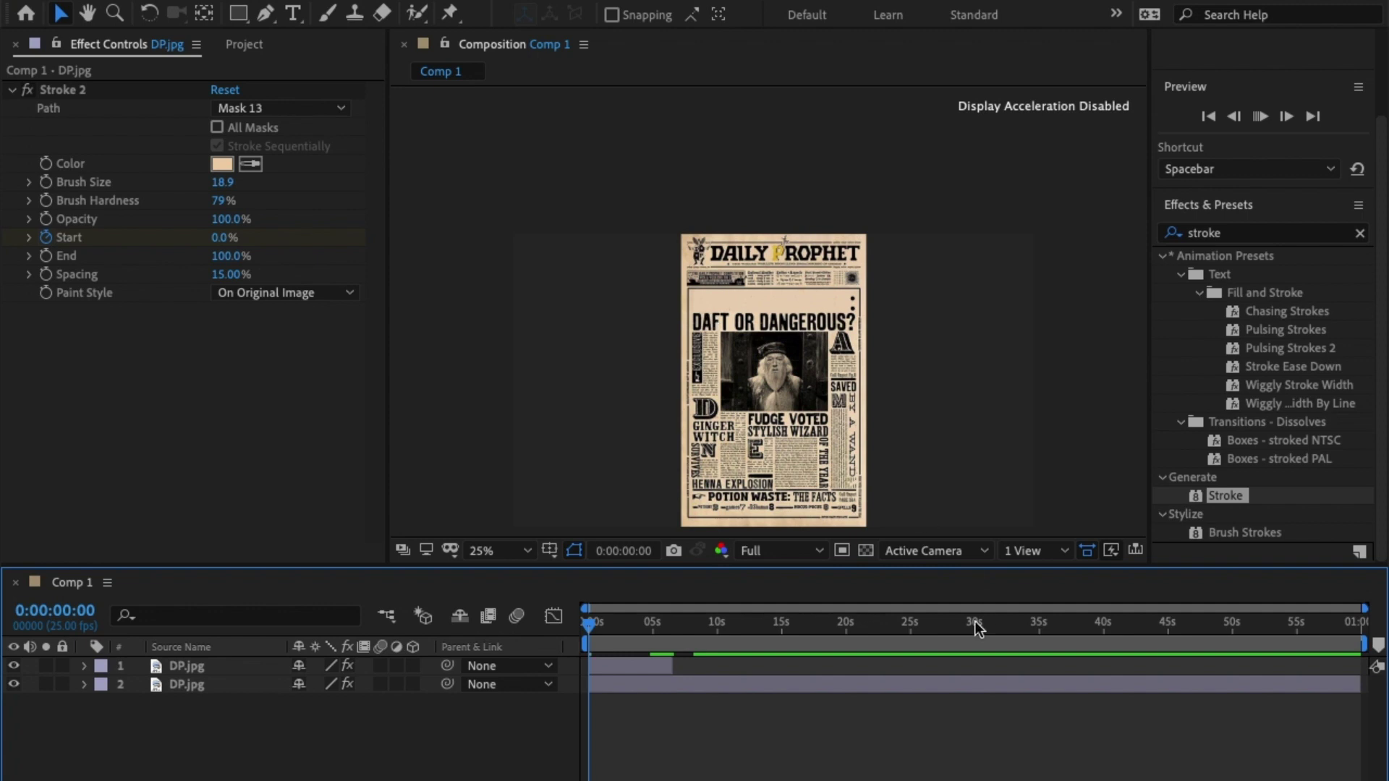
# Preview the stroke write-on, then select both DP.jpg layers.
pyautogui.press('space')
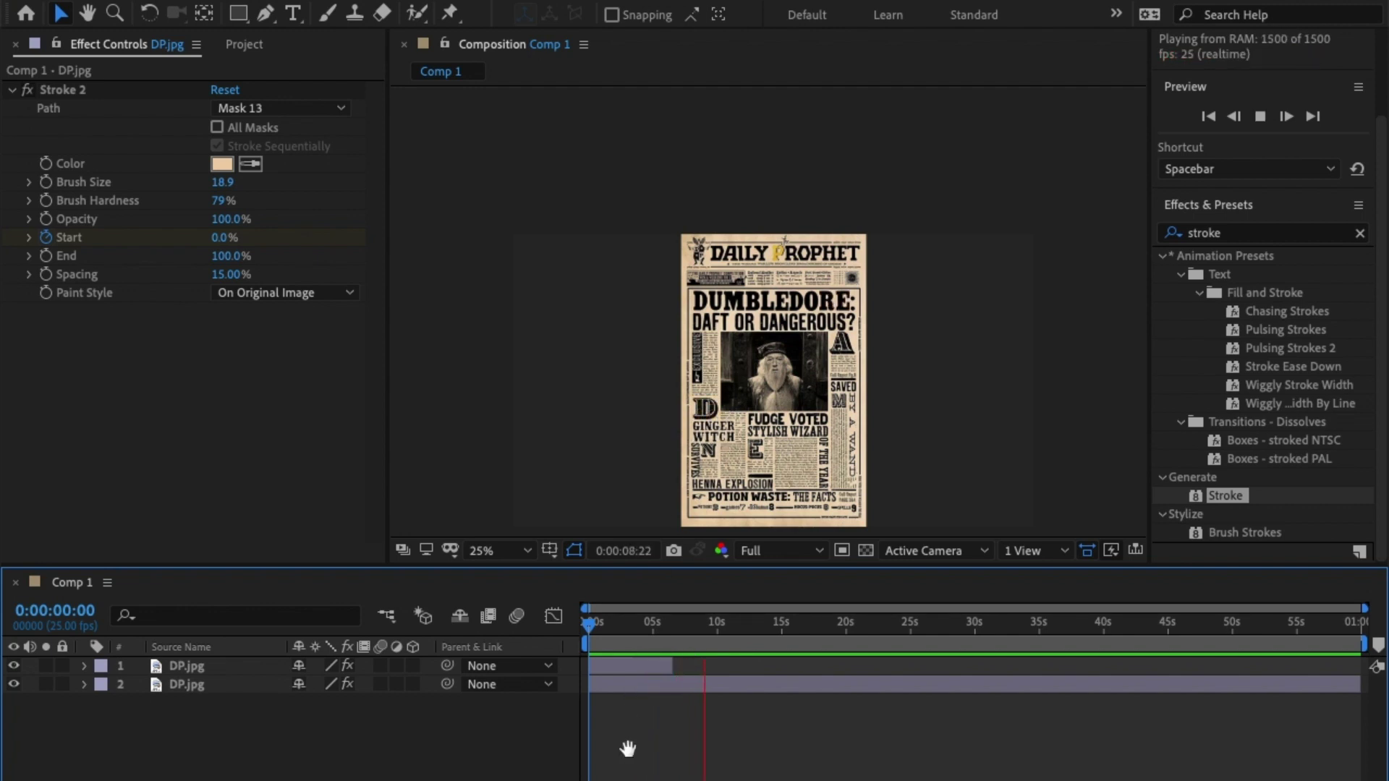
pyautogui.press('space')
pyautogui.click(227, 666)
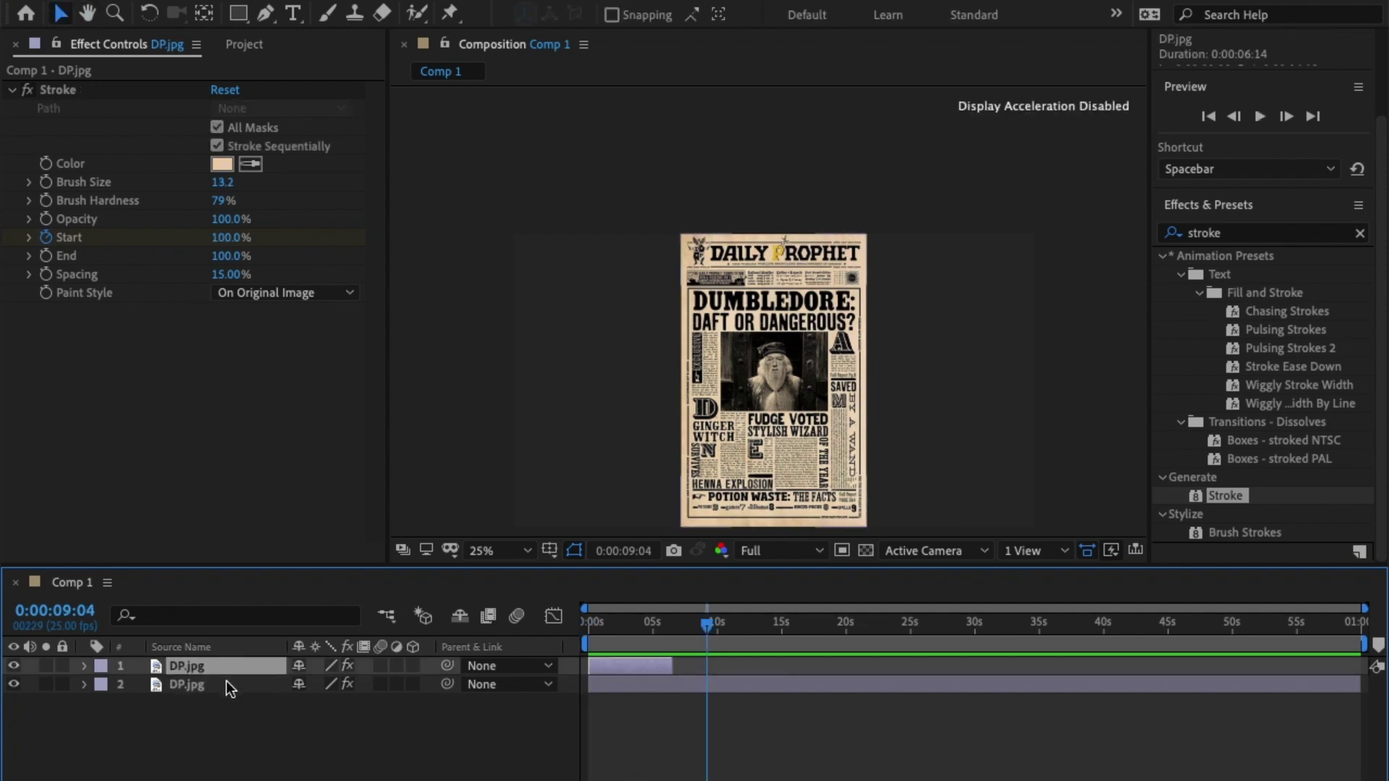
pyautogui.keyDown('shift'); pyautogui.click(227, 683); pyautogui.keyUp('shift')
# Pre-compose both DP.jpg layers into Pre-comp 1.
pyautogui.rightClick(227, 683)
pyautogui.click(364, 707)
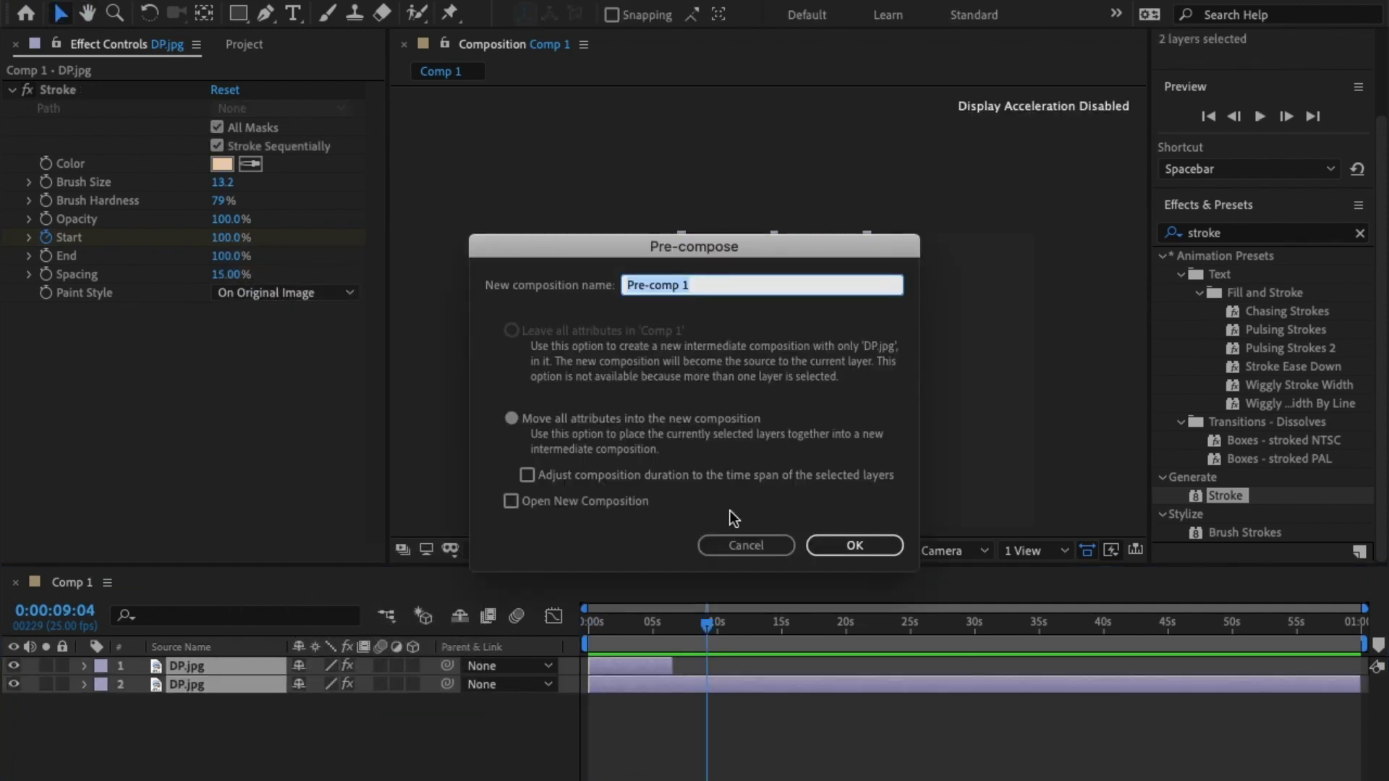
pyautogui.click(853, 544)
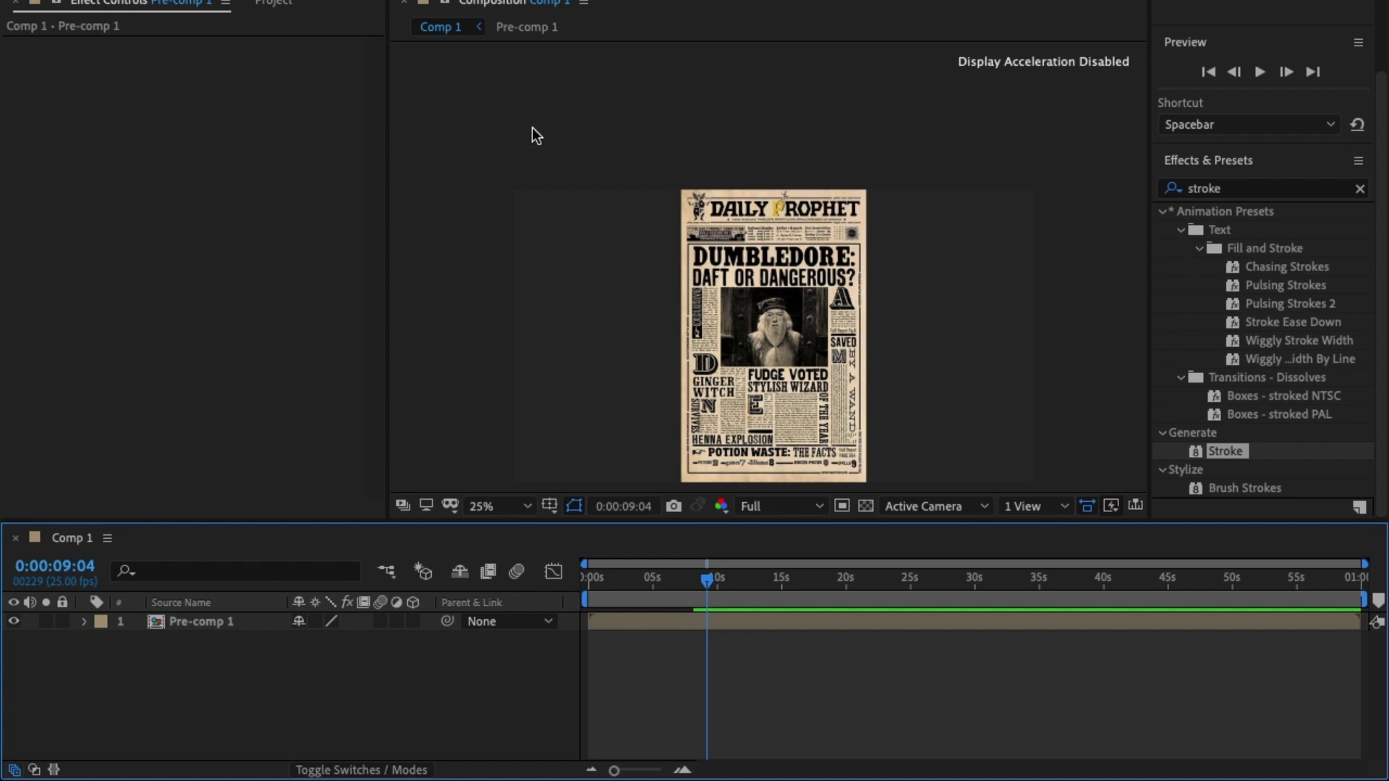
# Add a Two-Node 35mm Camera 1 layer to Comp 1.
pyautogui.rightClick(305, 654)
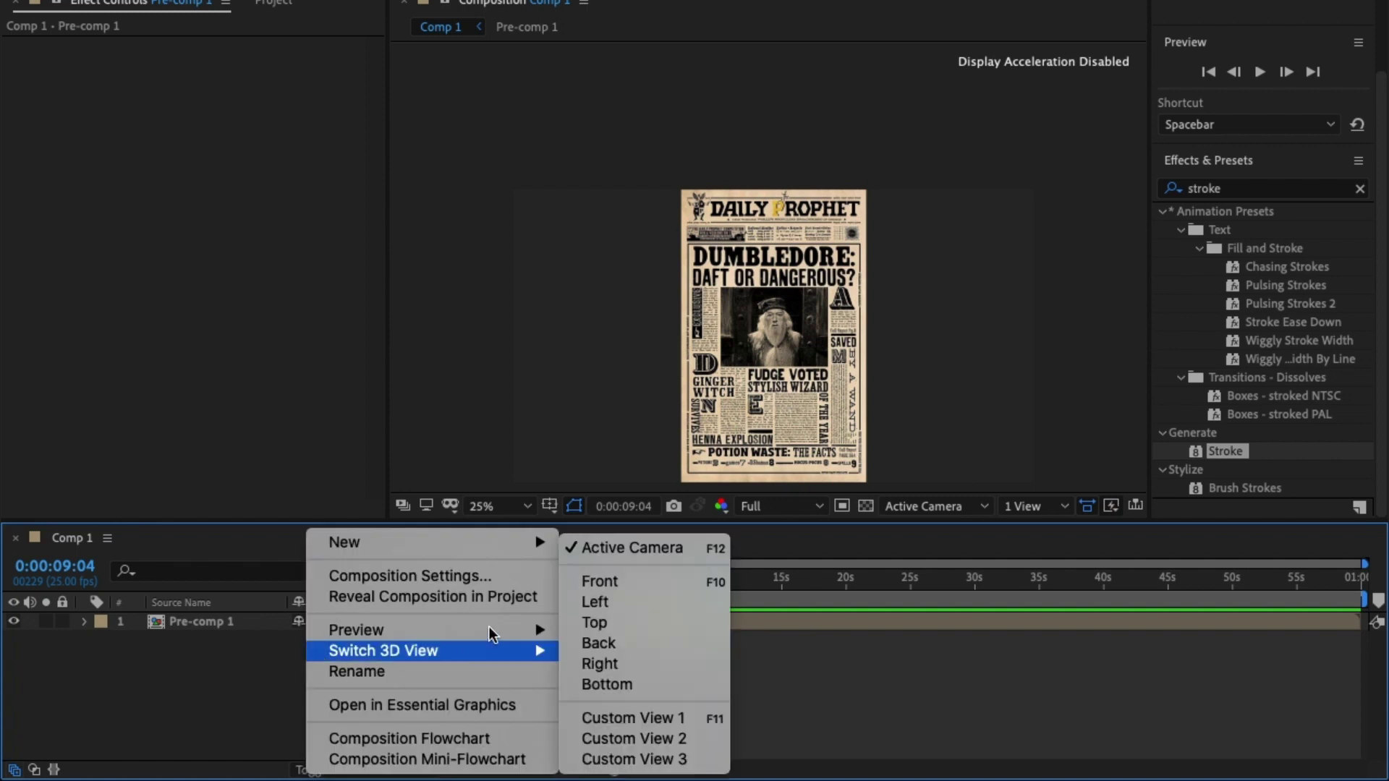
pyautogui.moveTo(514, 544)
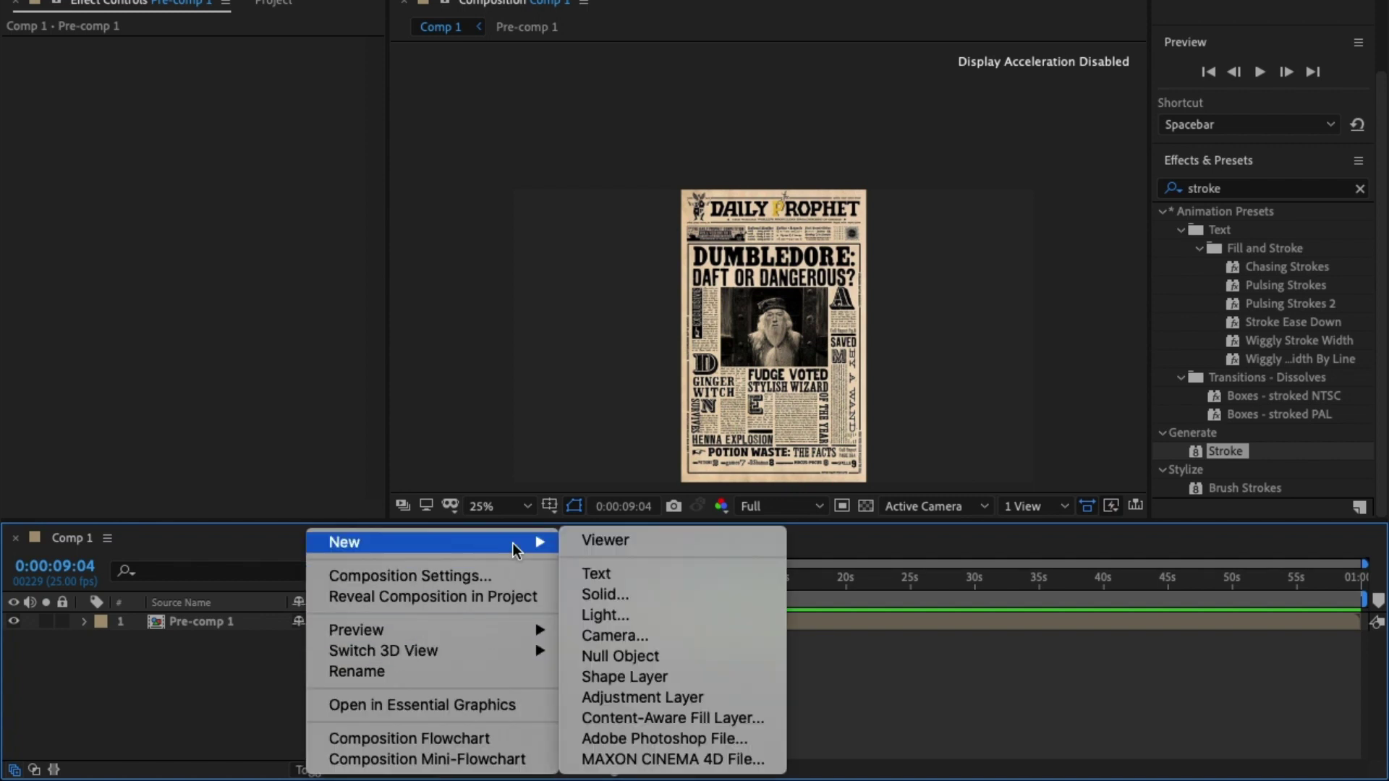
pyautogui.click(719, 634)
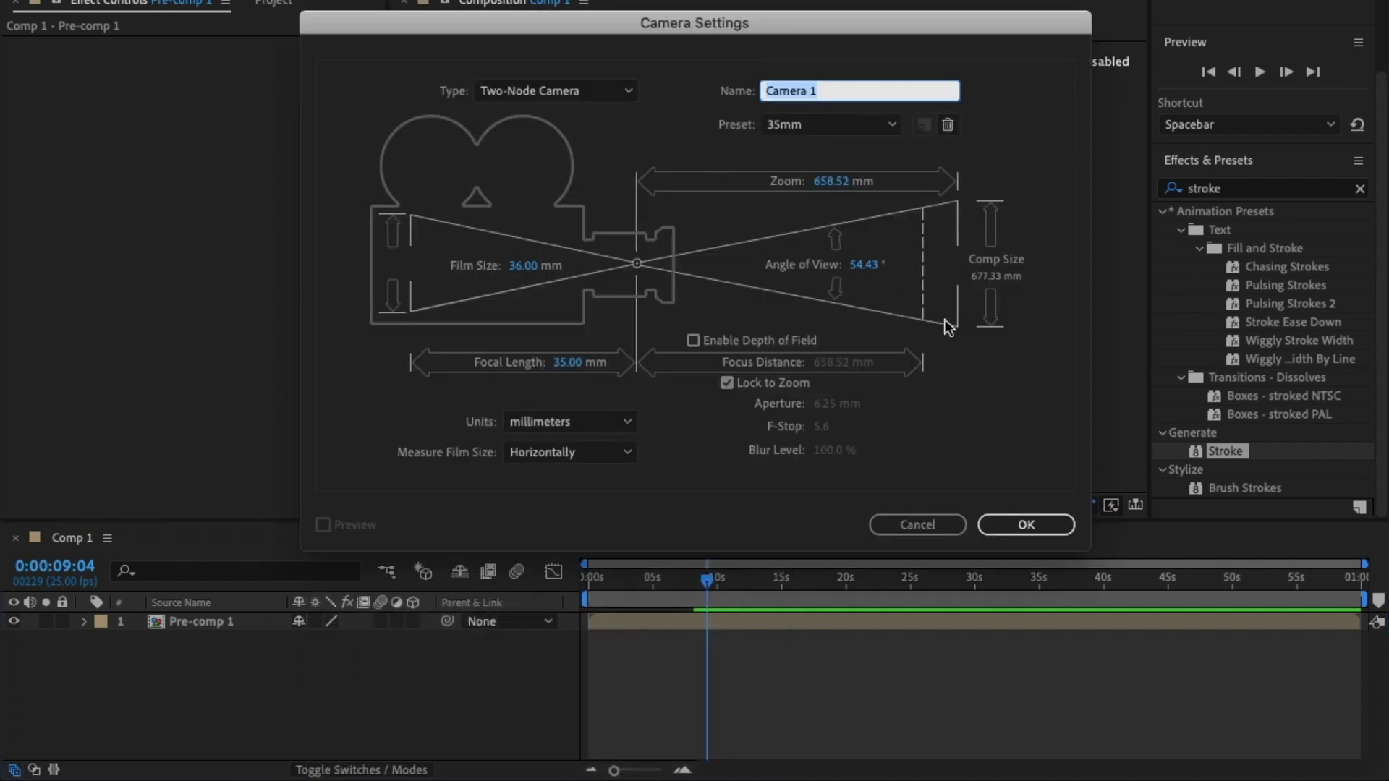
pyautogui.click(1066, 525)
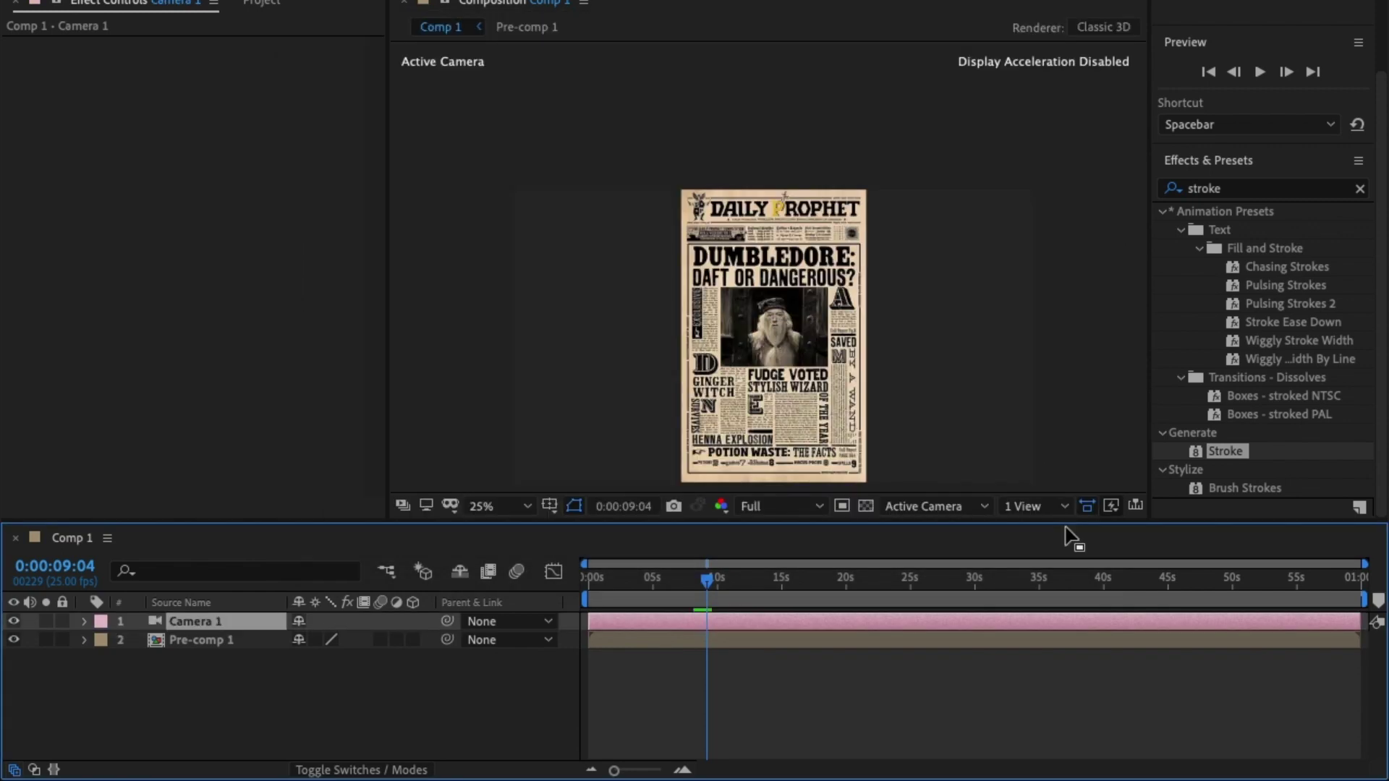
pyautogui.click(190, 638)
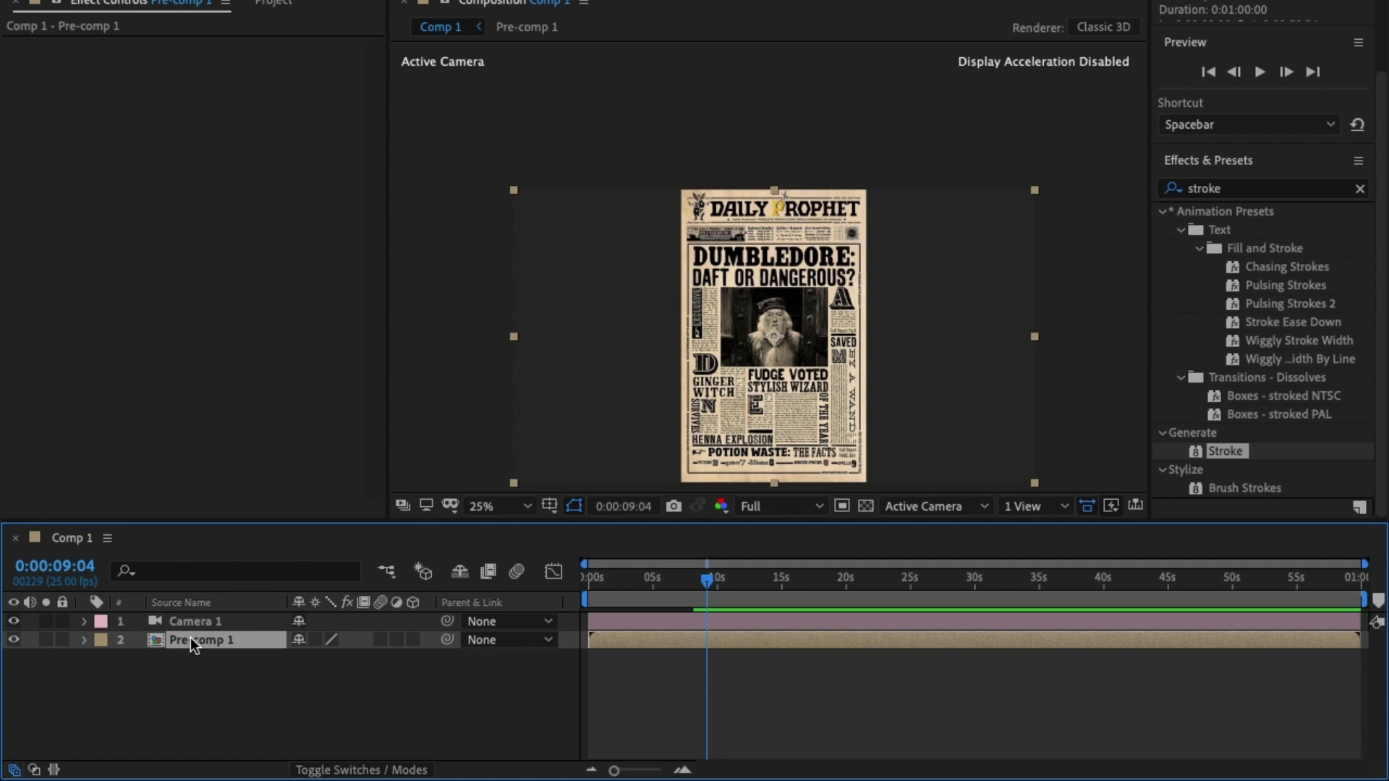
# Make Pre-comp 1 a 3D layer, scale it to 285% and shift it down.
pyautogui.click(412, 639)
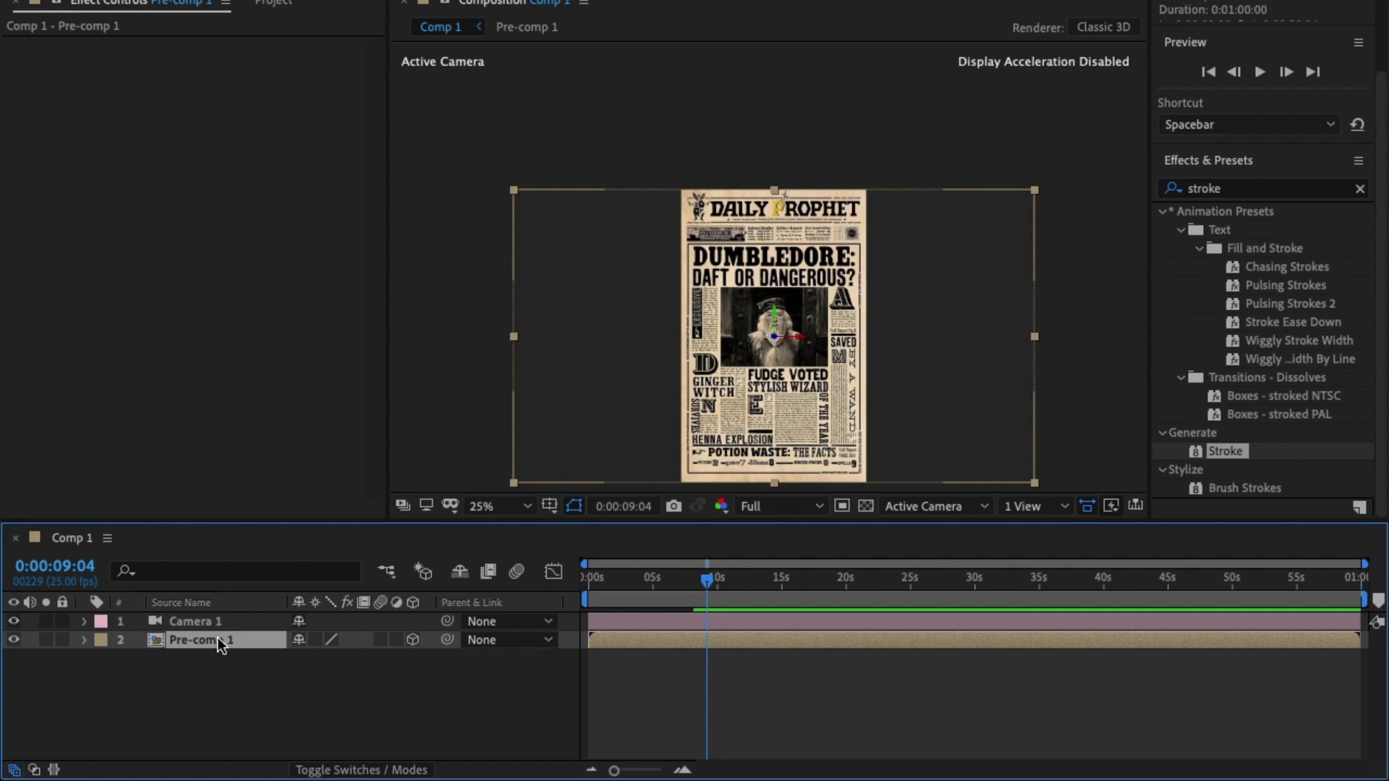
pyautogui.press('s')
pyautogui.moveTo(393, 658); pyautogui.dragTo(611, 677)
pyautogui.hotkey('shift', '/')
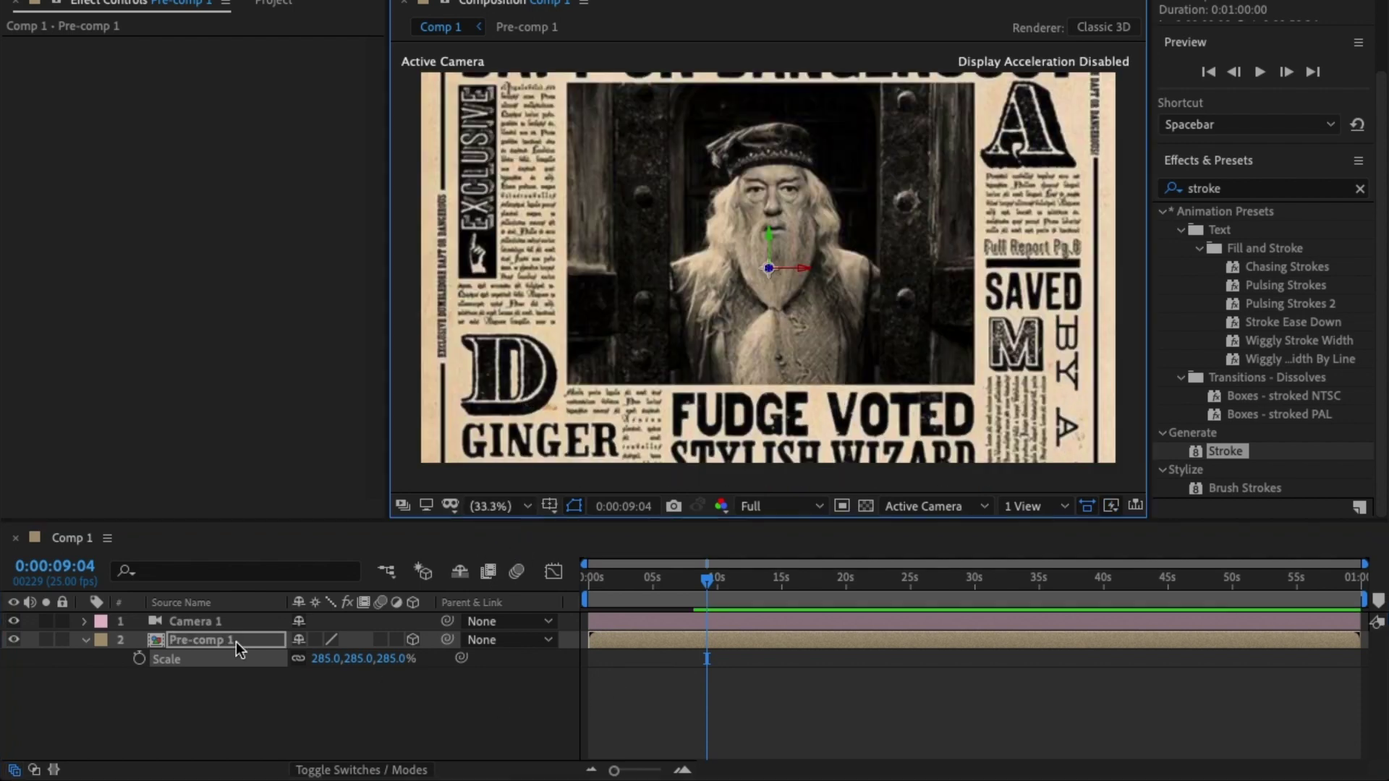
pyautogui.click(236, 640)
pyautogui.press('p')
pyautogui.moveTo(340, 658); pyautogui.dragTo(1344, 720)
# Push Camera 1 closer to the page, to Position Z -989.7.
pyautogui.click(206, 622)
pyautogui.press('Home')
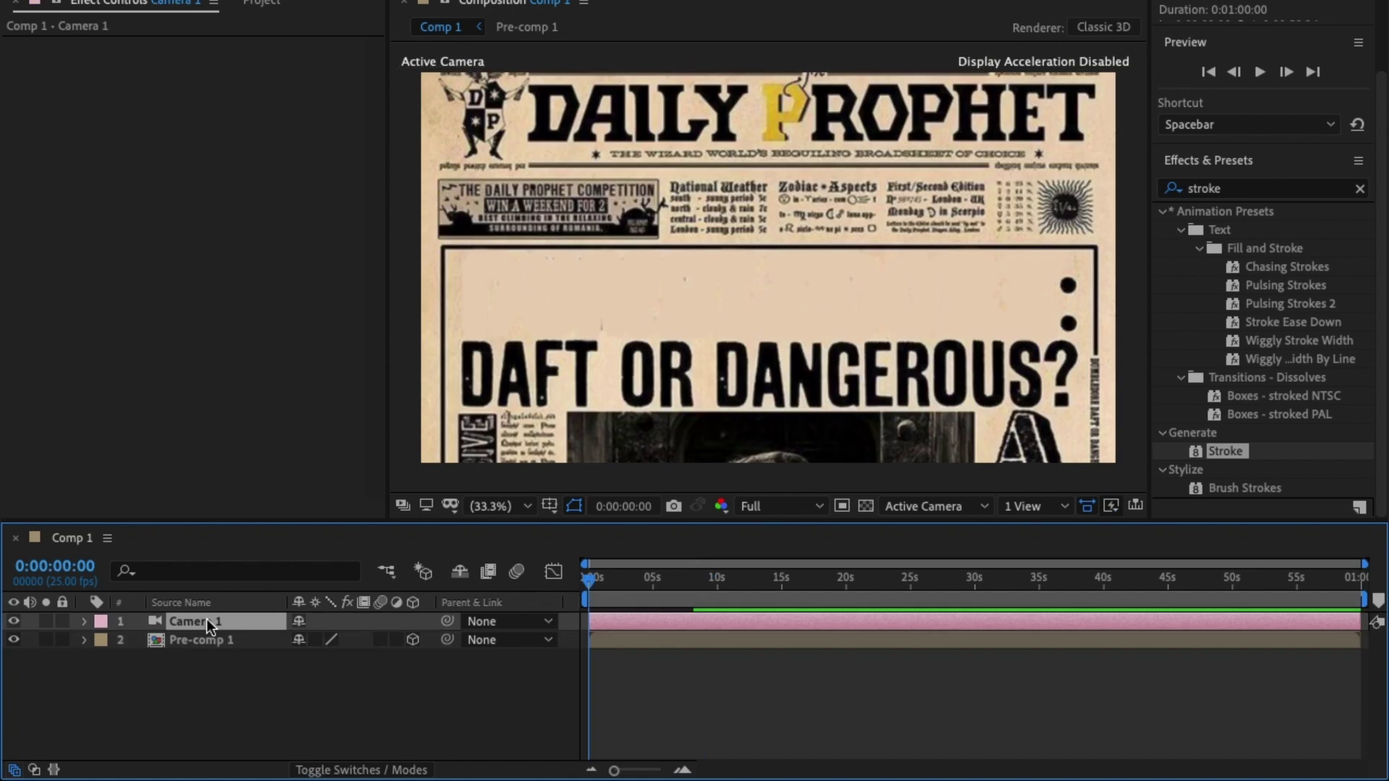
pyautogui.click(85, 620)
pyautogui.press('p')
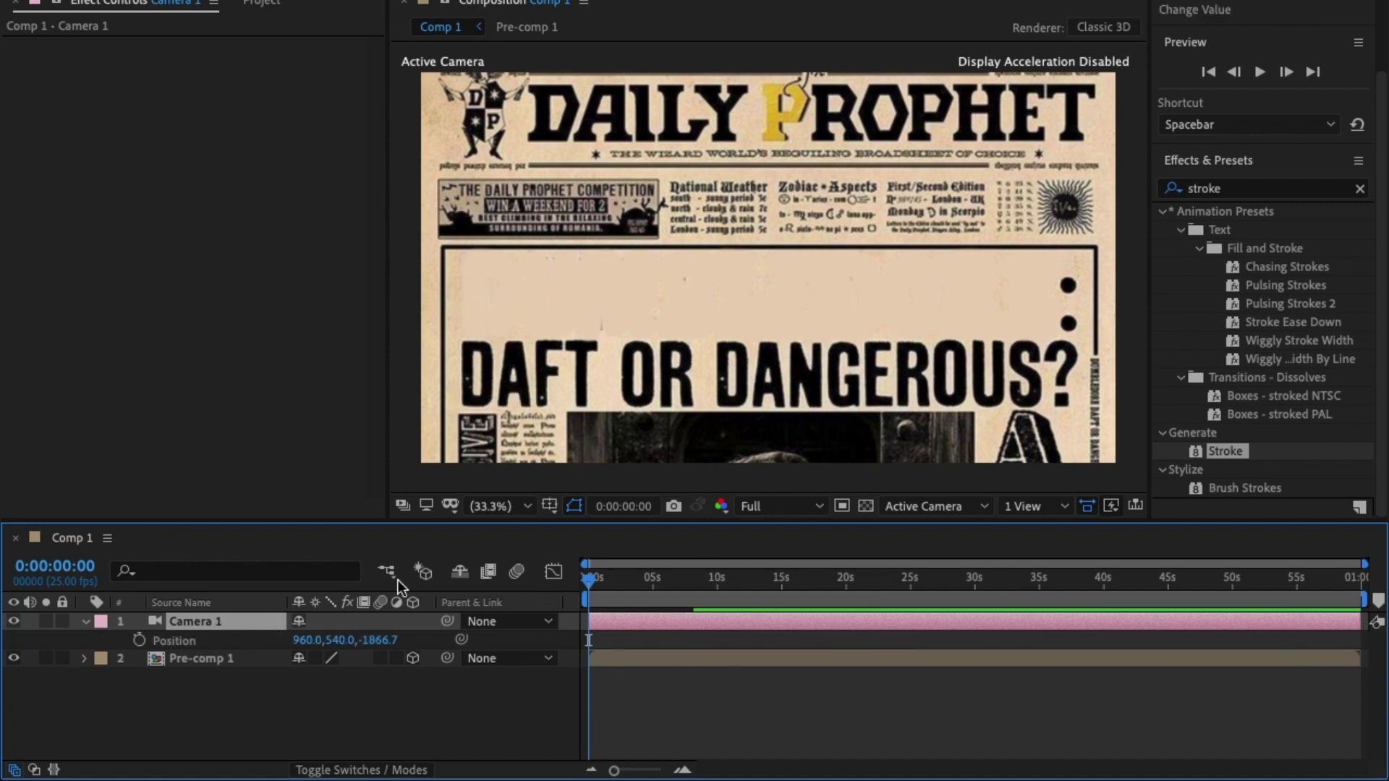
pyautogui.moveTo(377, 641); pyautogui.dragTo(1345, 698)
pyautogui.click(214, 620)
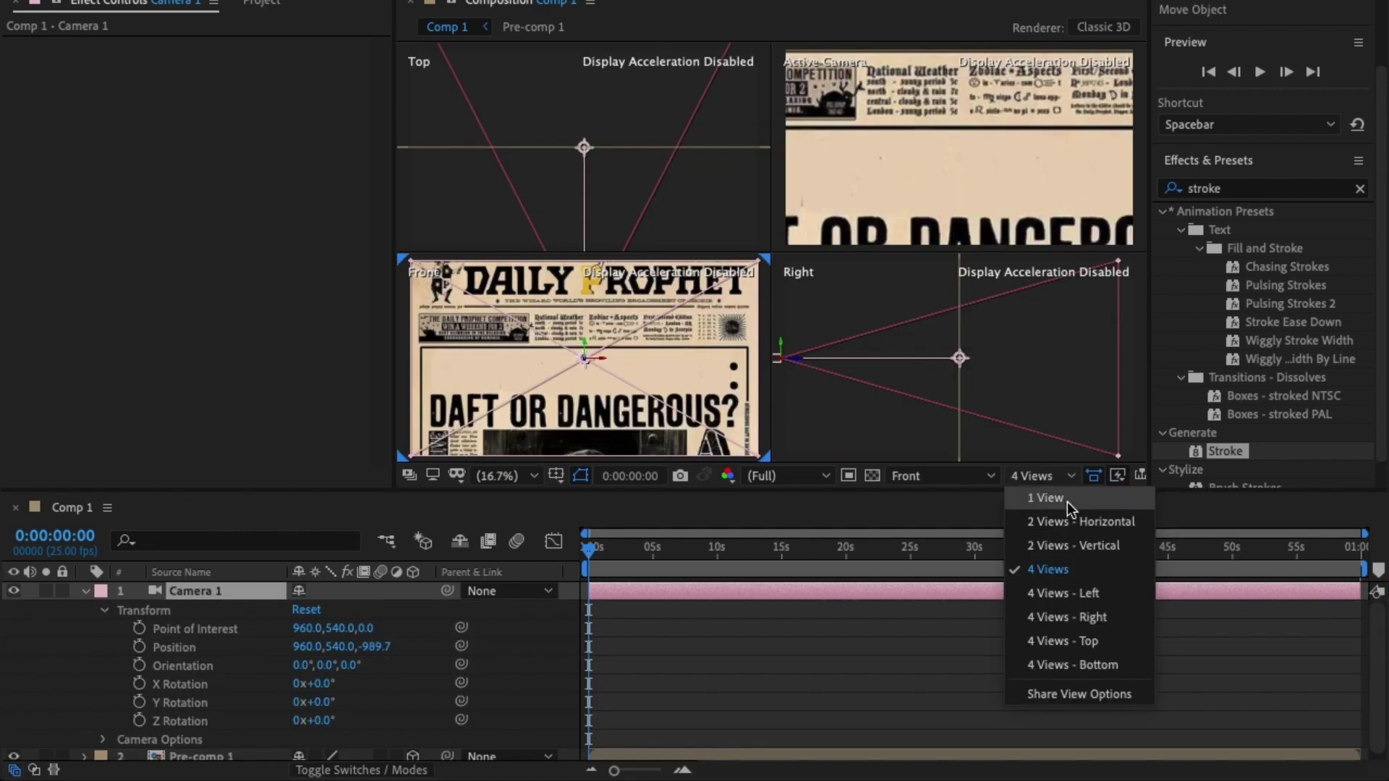
pyautogui.click(1066, 499)
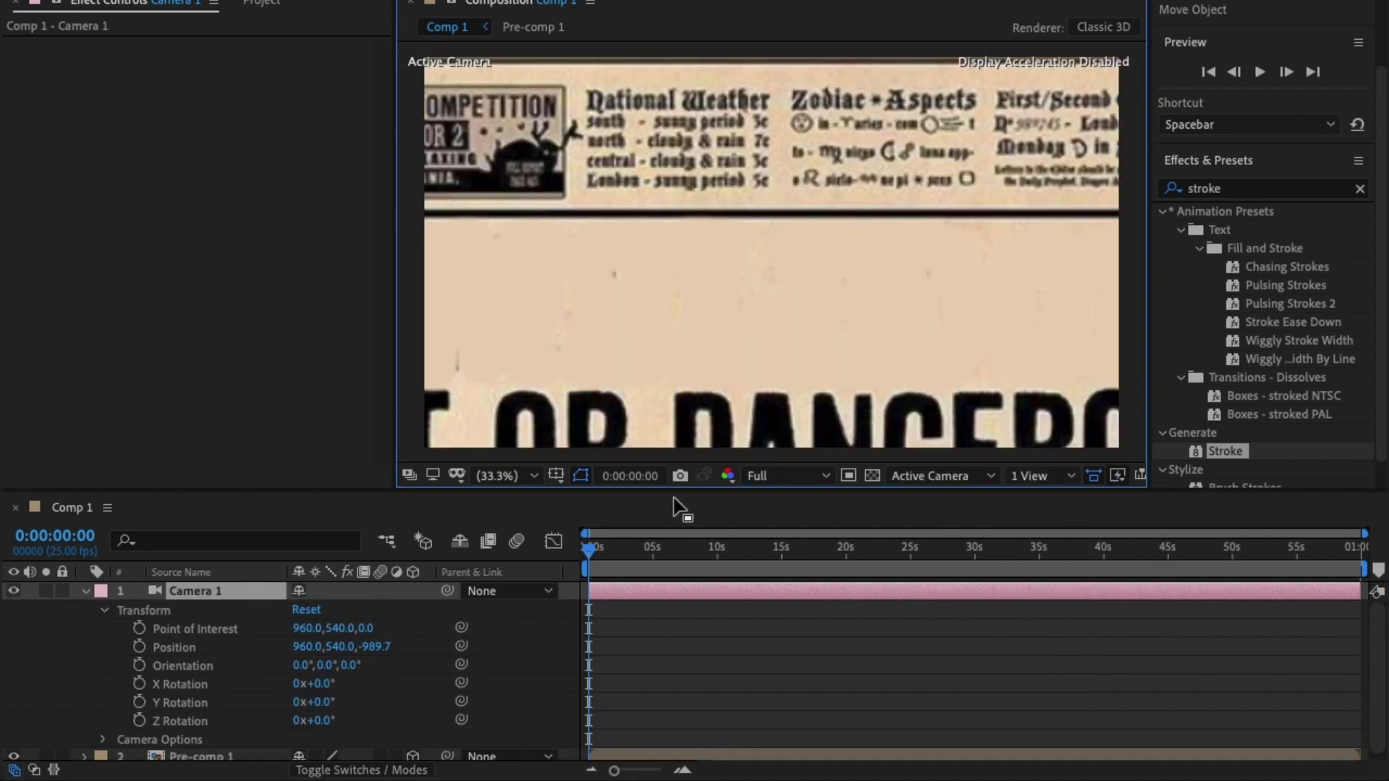
# Switch the viewer to 4 Views and slide Camera 1 left to X 528.
pyautogui.click(1061, 478)
pyautogui.click(1120, 576)
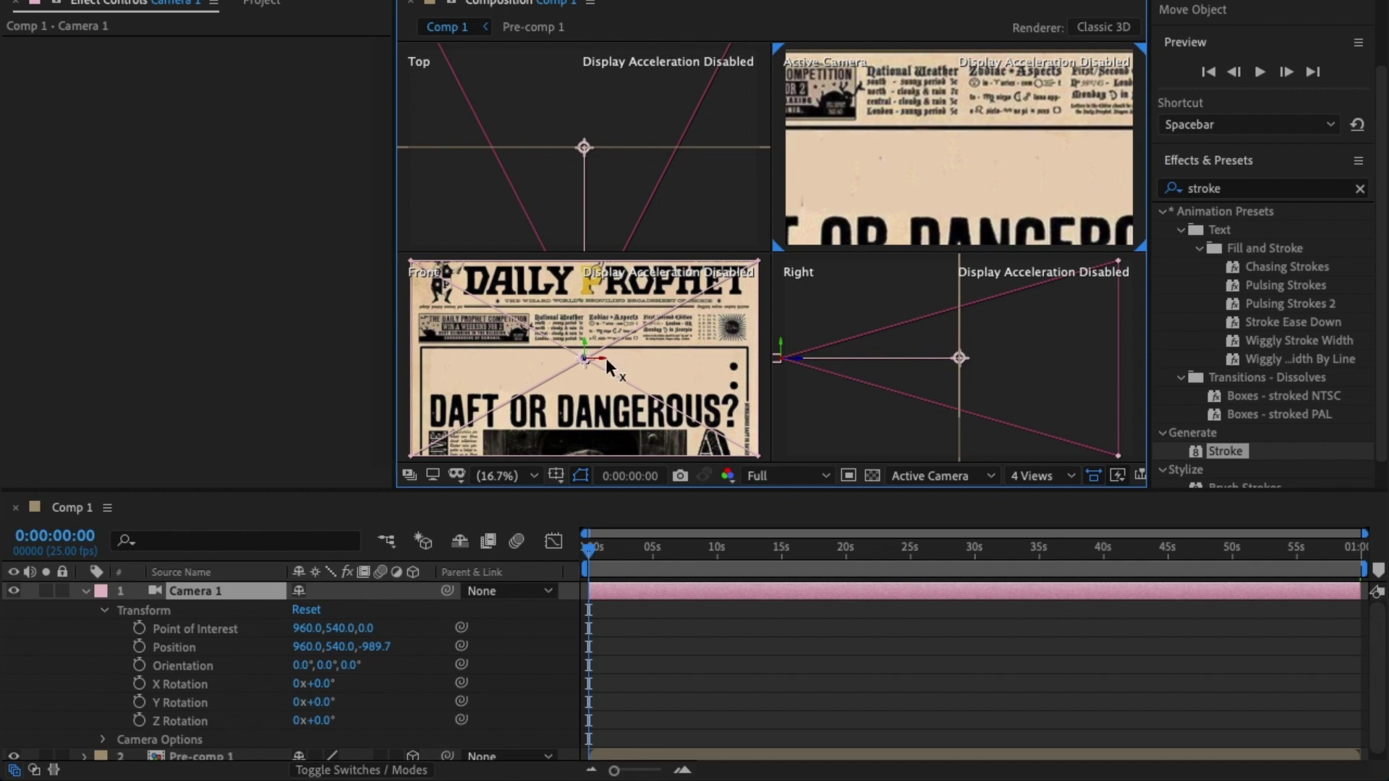
pyautogui.moveTo(601, 356); pyautogui.dragTo(521, 359)
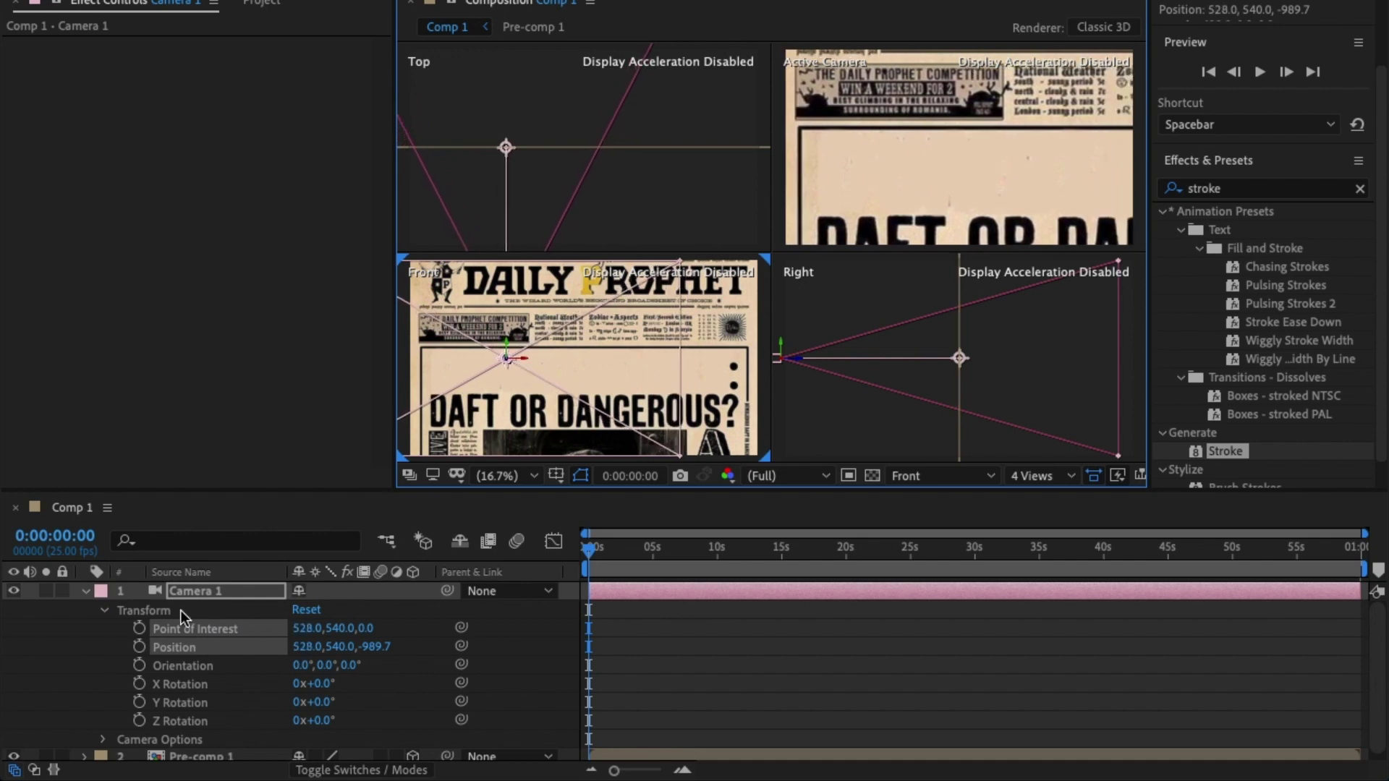
# Keyframe camera Position and Point of Interest, panning right across 'DUMBLEDORE'.
pyautogui.click(138, 646)
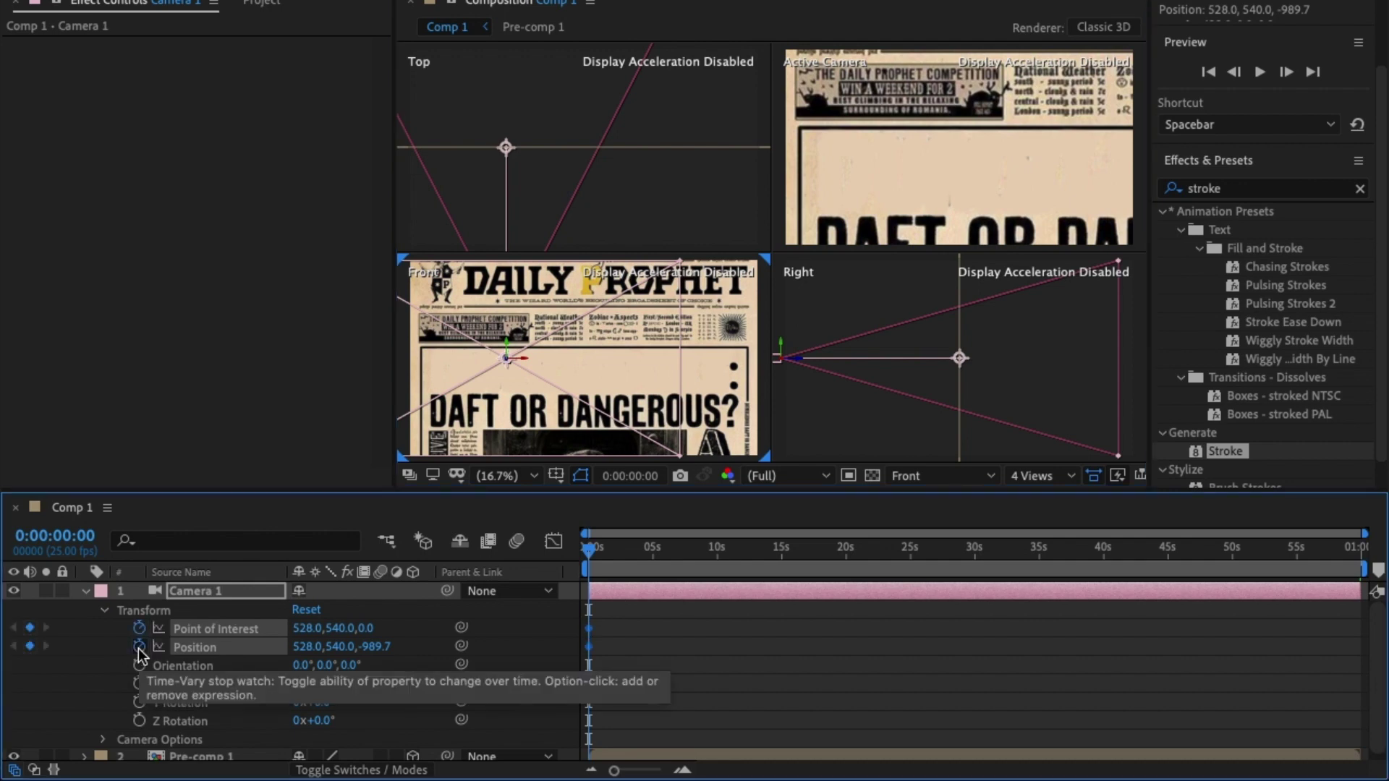
pyautogui.moveTo(592, 556); pyautogui.dragTo(630, 548)
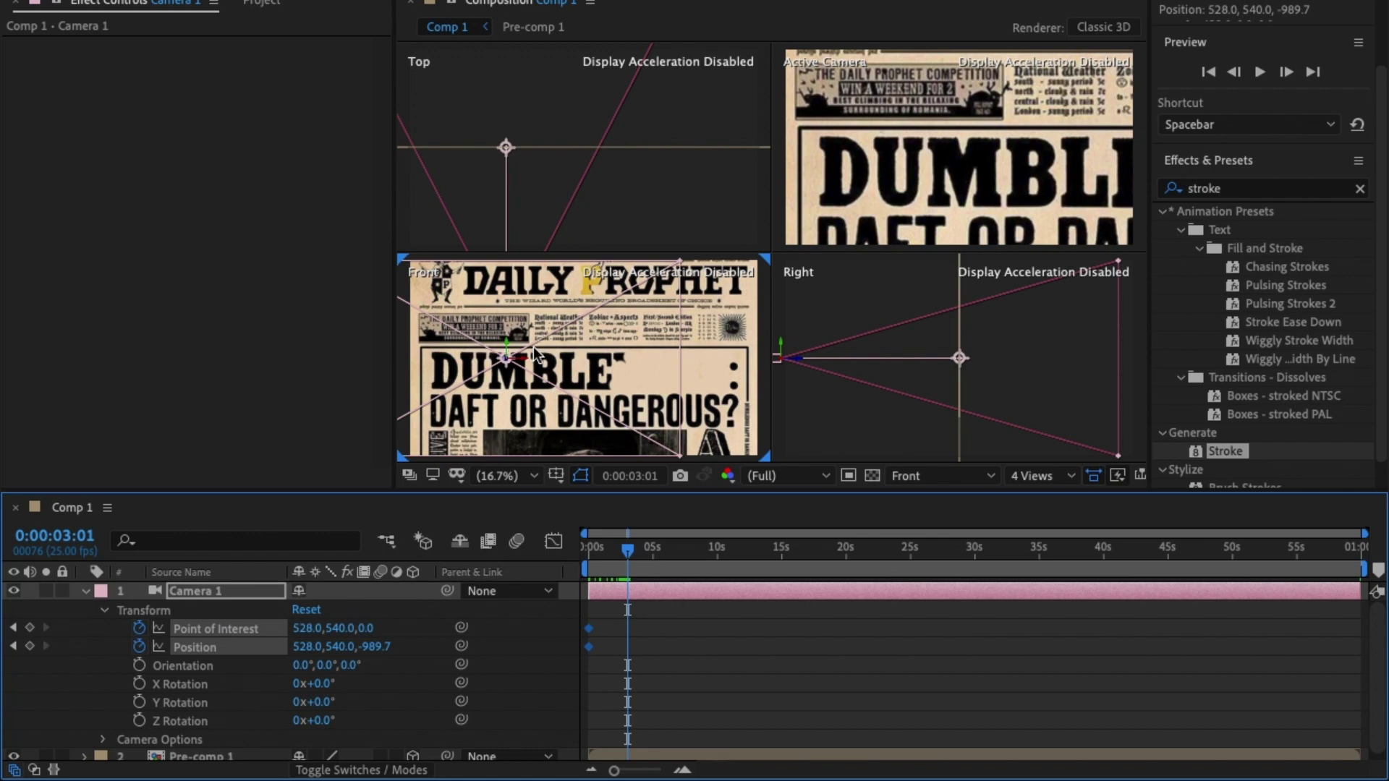
pyautogui.moveTo(521, 361); pyautogui.dragTo(600, 364)
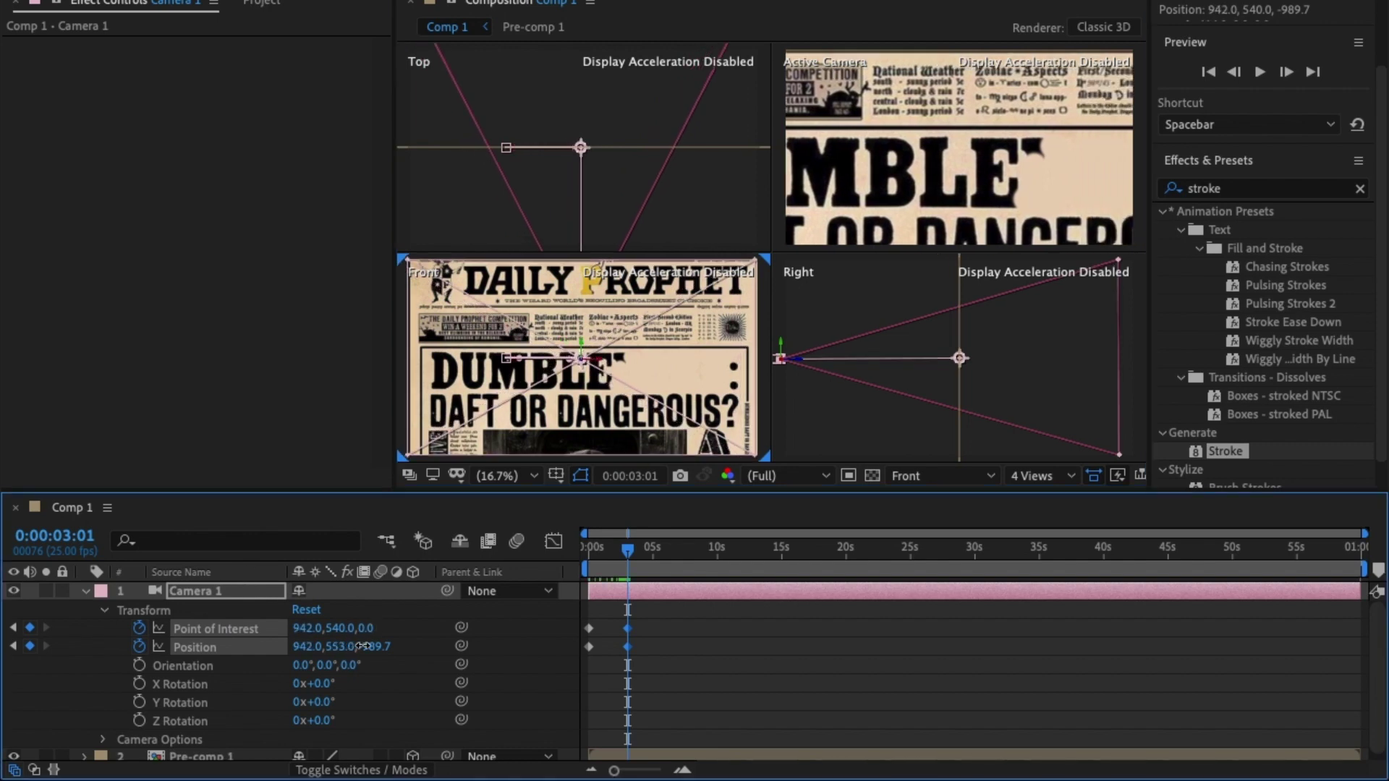
pyautogui.moveTo(372, 647); pyautogui.dragTo(194, 668)
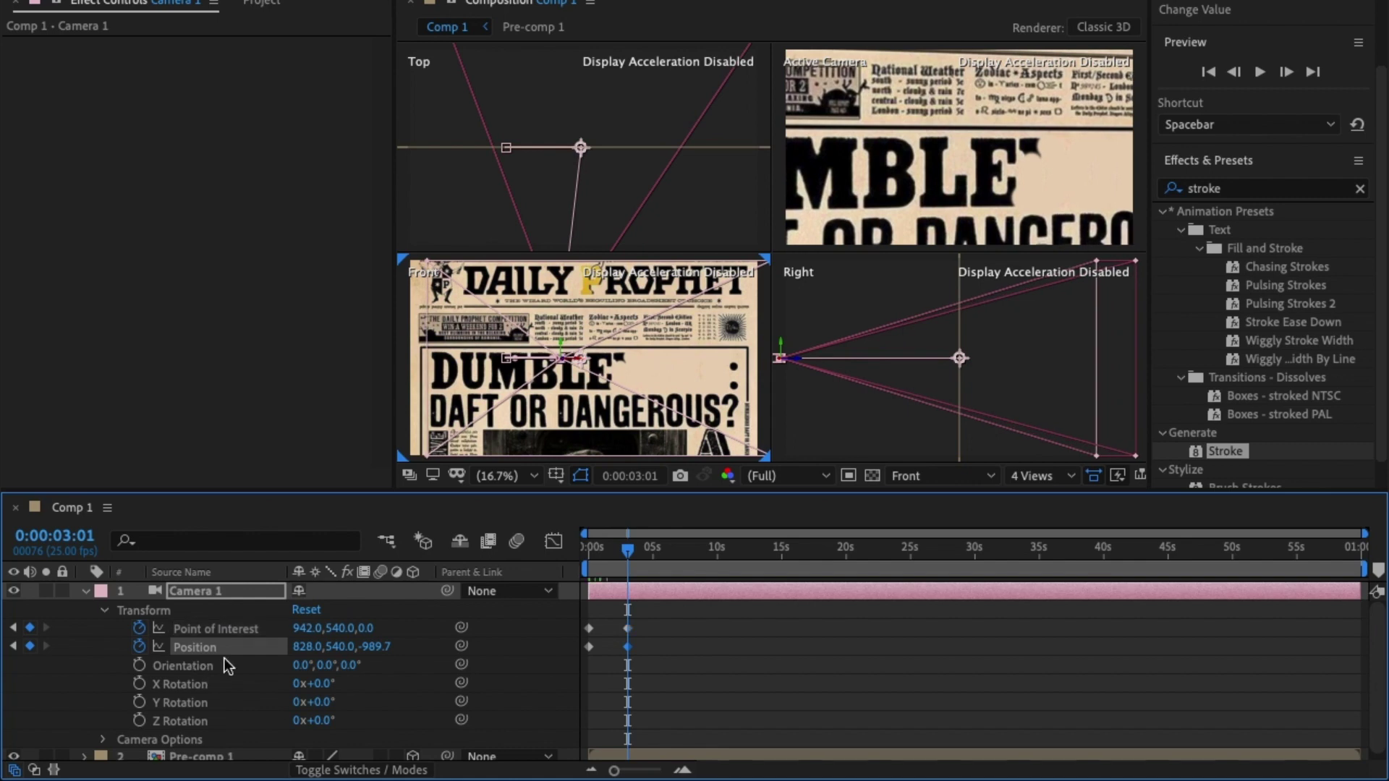
# At 5 s, pull the camera back to Position 828,540,-1820.7, retime the target keyframe, and preview.
pyautogui.click(653, 559)
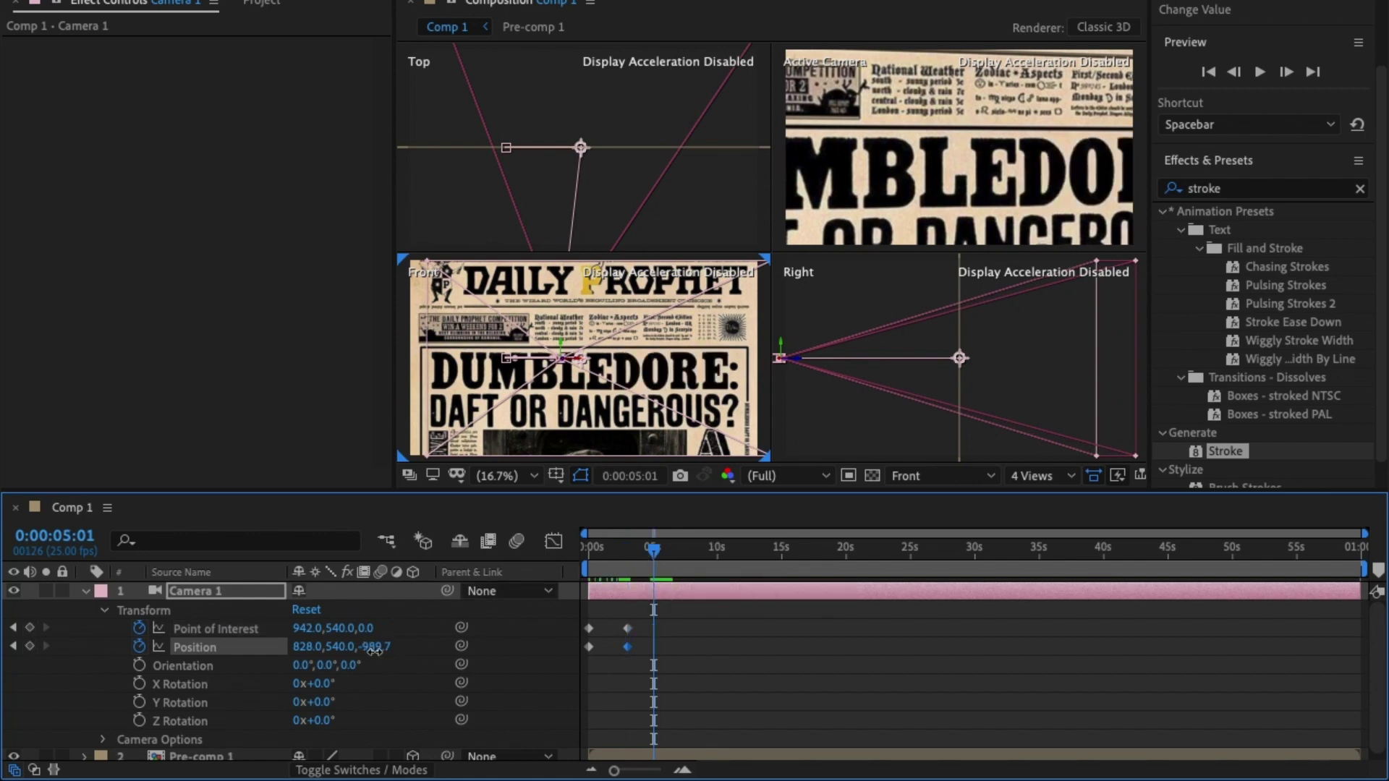
pyautogui.moveTo(374, 651); pyautogui.dragTo(4, 693)
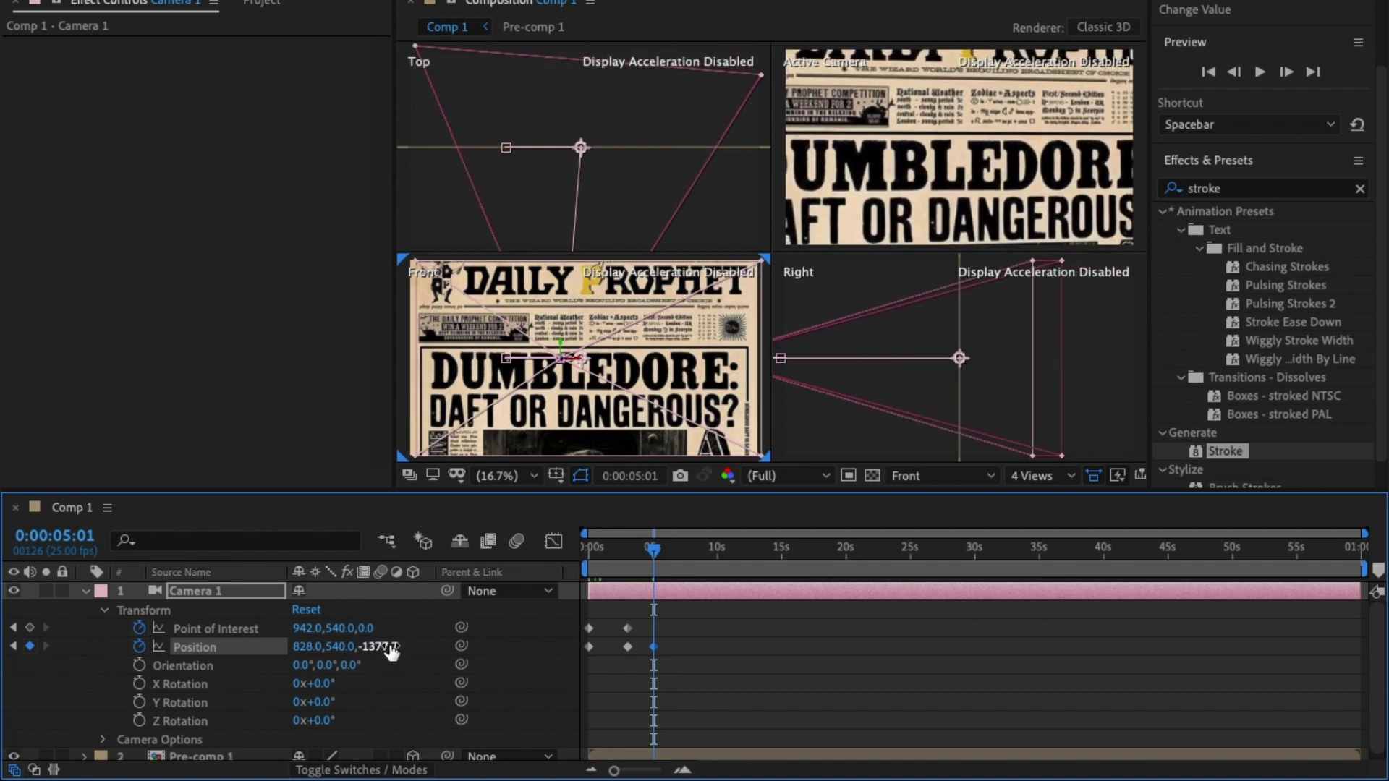
pyautogui.moveTo(389, 648); pyautogui.dragTo(281, 640)
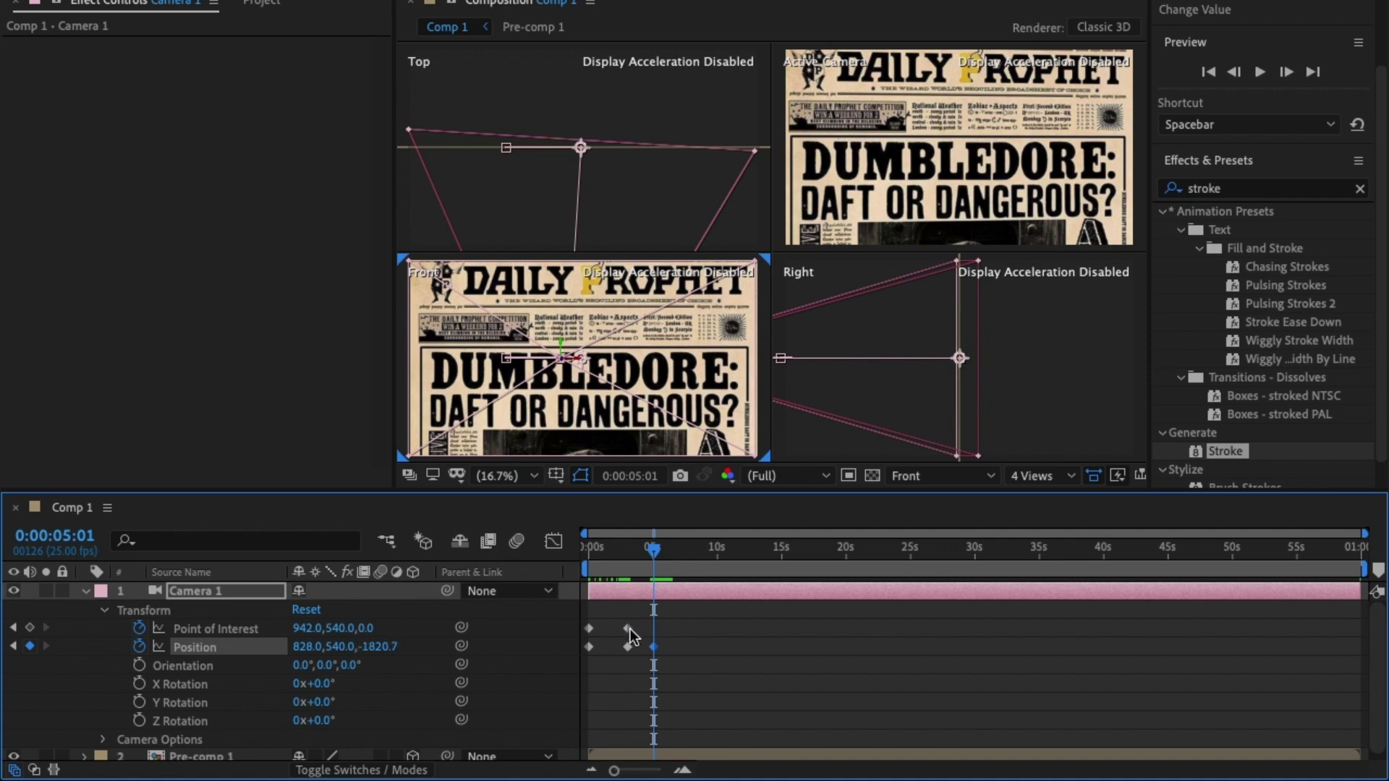
pyautogui.moveTo(631, 628); pyautogui.dragTo(656, 627)
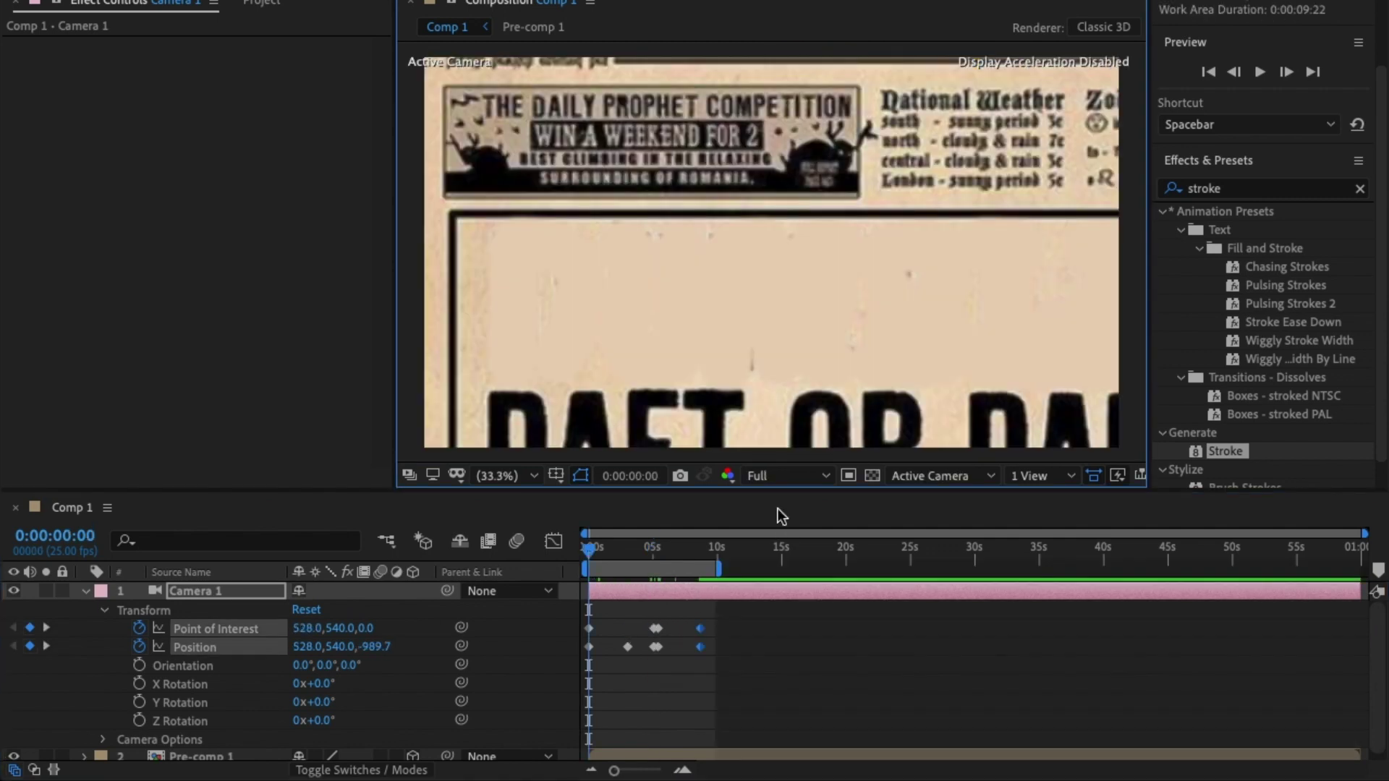
pyautogui.press('space')
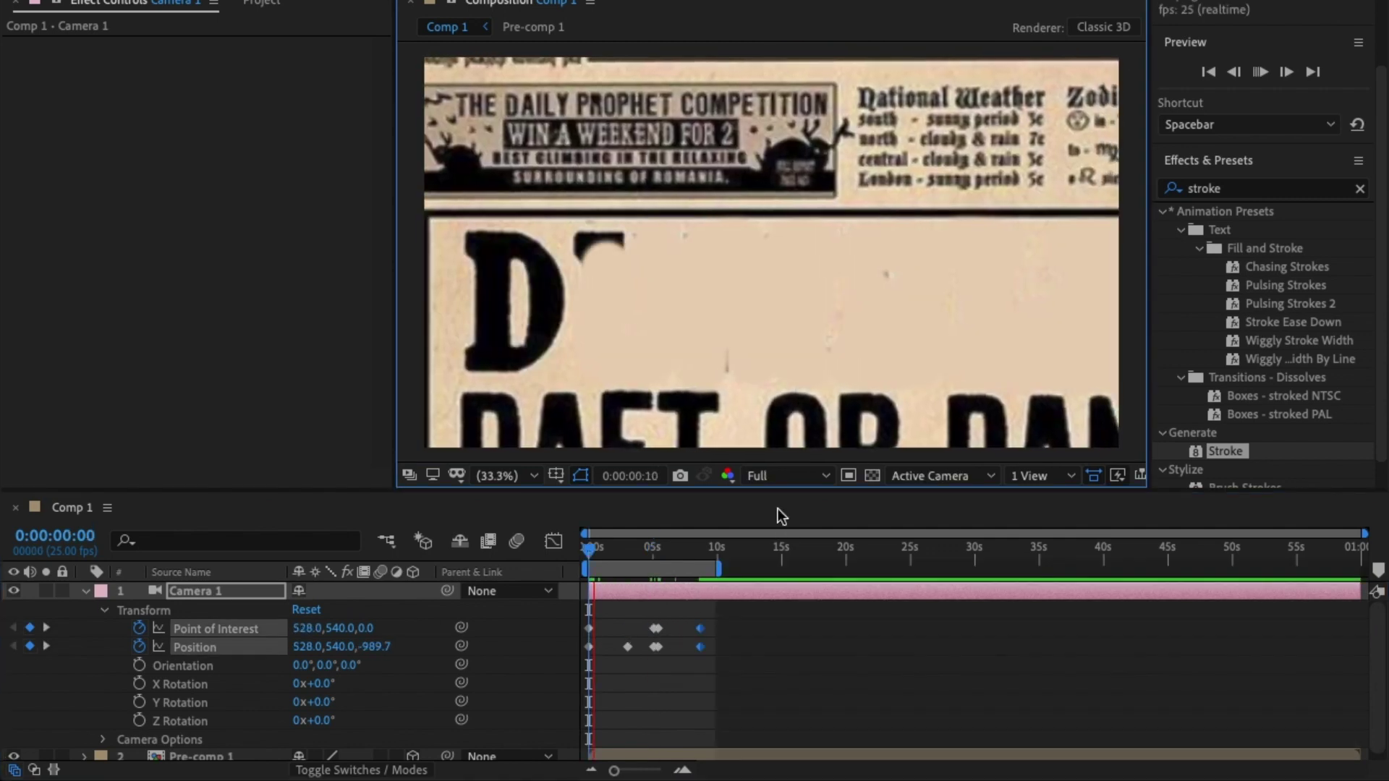